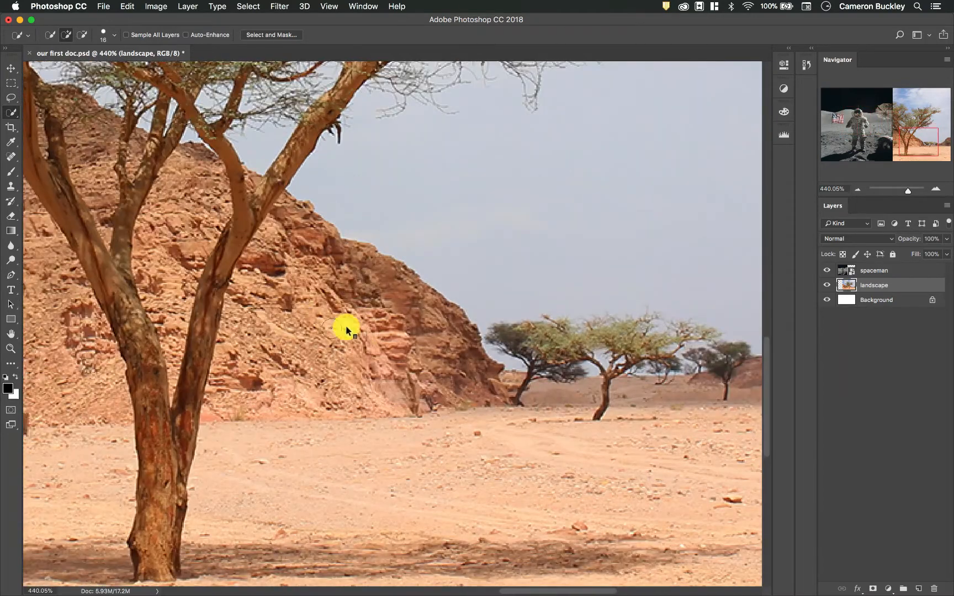
Make the spaceman layer the active layer for editing
scroll(358, 319, left, 15)
scroll(358, 319, up, 10)
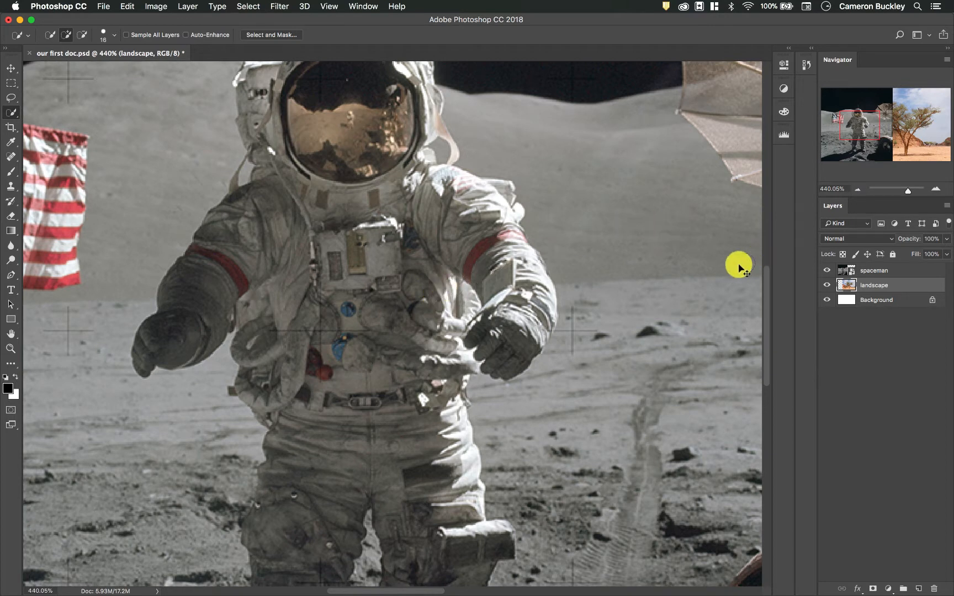
double_click(887, 270)
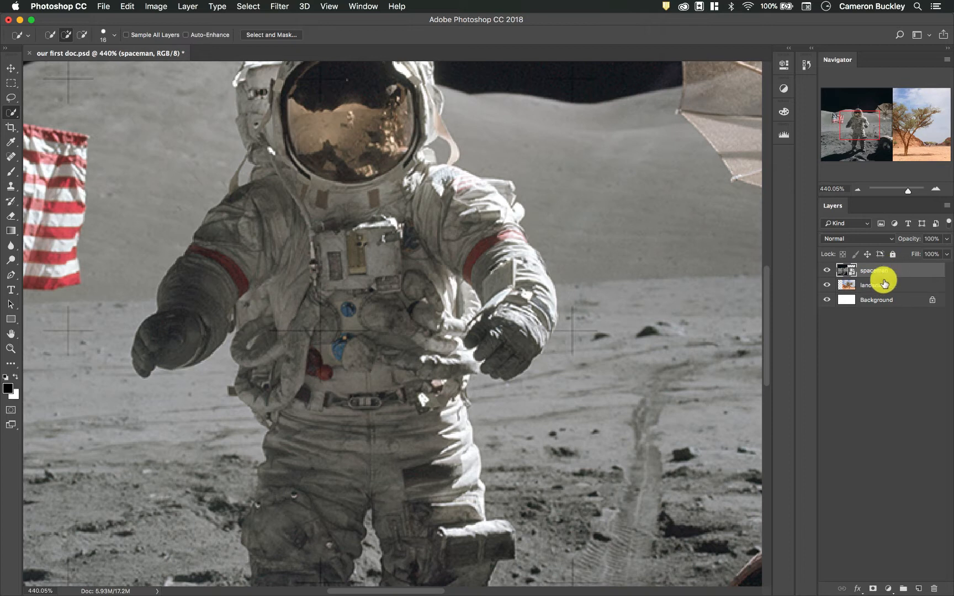
click(891, 287)
click(900, 270)
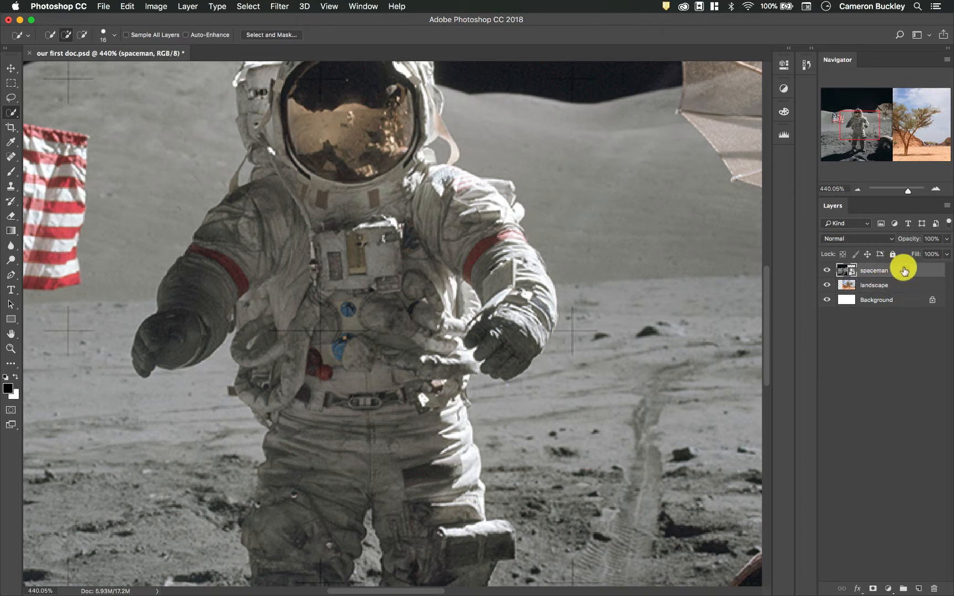
Select the astronaut on the spaceman layer with the Quick Selection tool, from gloves and helmet down to the boots
mouse_move(171, 303)
mouse_down()
mouse_move(161, 342)
mouse_move(212, 283)
mouse_move(287, 241)
mouse_move(328, 235)
mouse_move(406, 249)
mouse_move(457, 237)
mouse_move(384, 192)
mouse_move(330, 285)
mouse_move(319, 270)
mouse_move(298, 196)
mouse_move(278, 197)
mouse_move(287, 167)
mouse_move(392, 144)
mouse_move(410, 162)
mouse_move(418, 266)
mouse_move(476, 289)
mouse_move(510, 371)
mouse_move(507, 409)
mouse_up()
scroll(396, 199, up, 5)
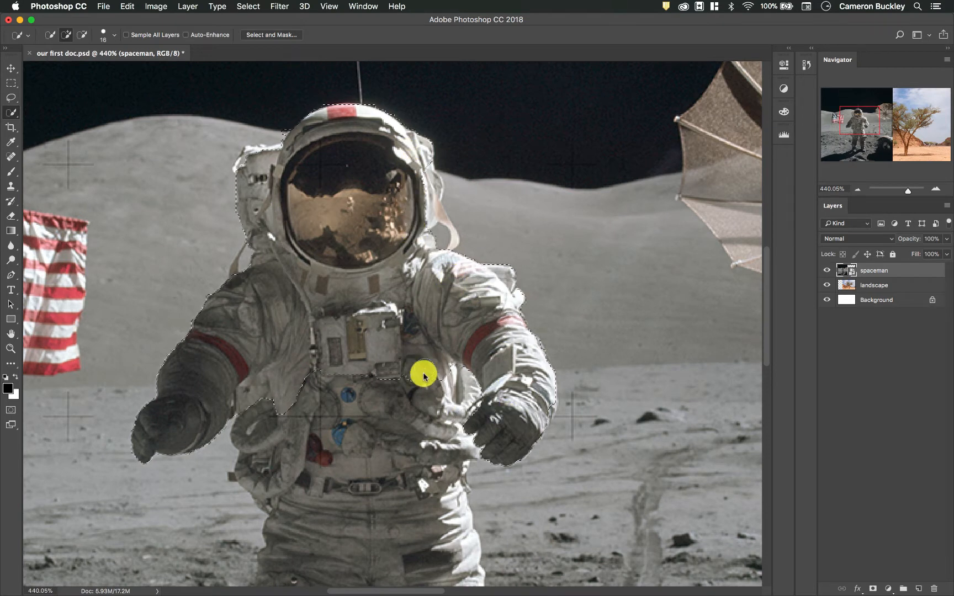
scroll(343, 469, down, 15)
scroll(483, 300, up, 15)
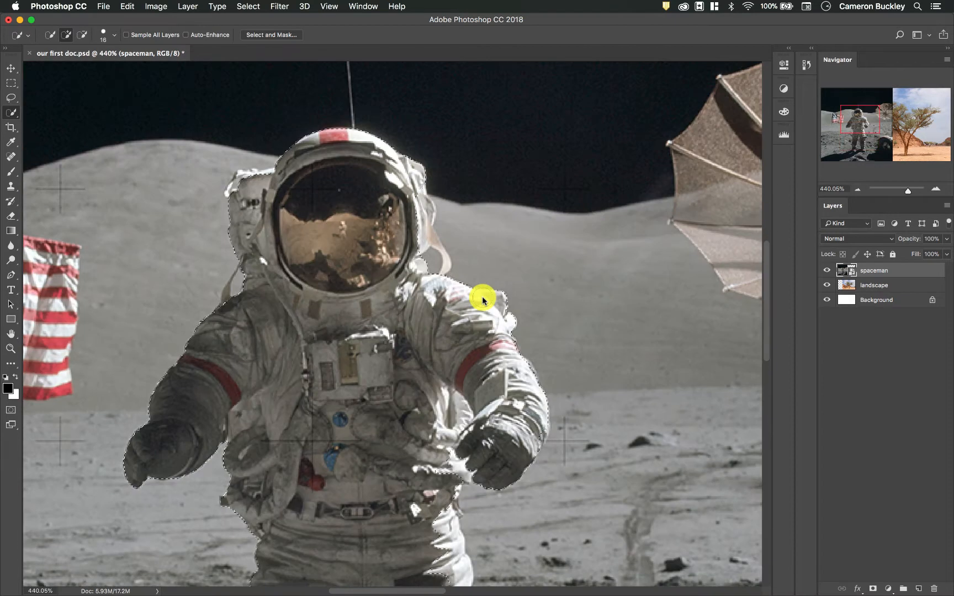
scroll(482, 300, down, 5)
scroll(483, 301, left, 2)
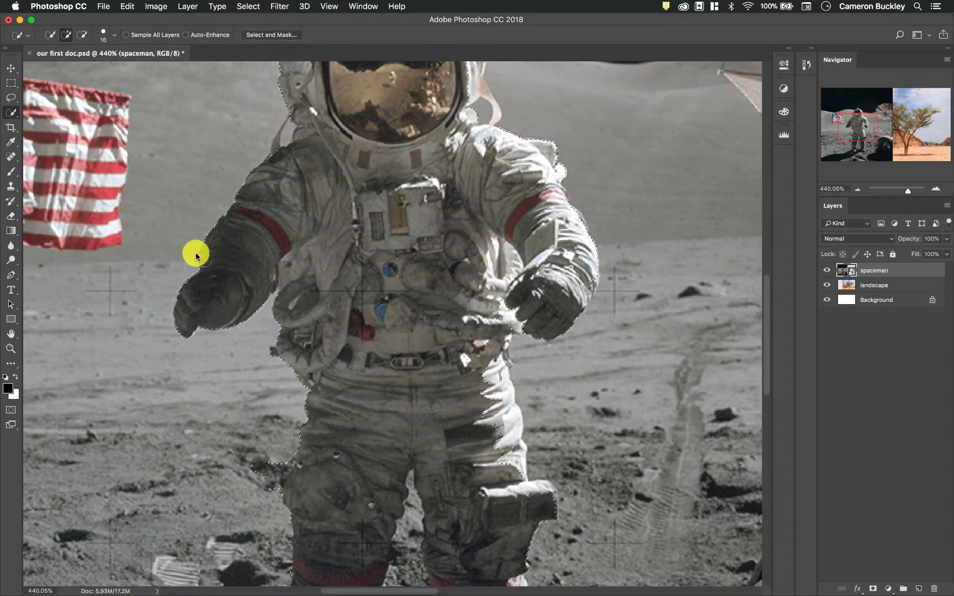
Add the missed bright edge of the astronaut's trousers below the waist to the selection with the Lasso tool
click(11, 97)
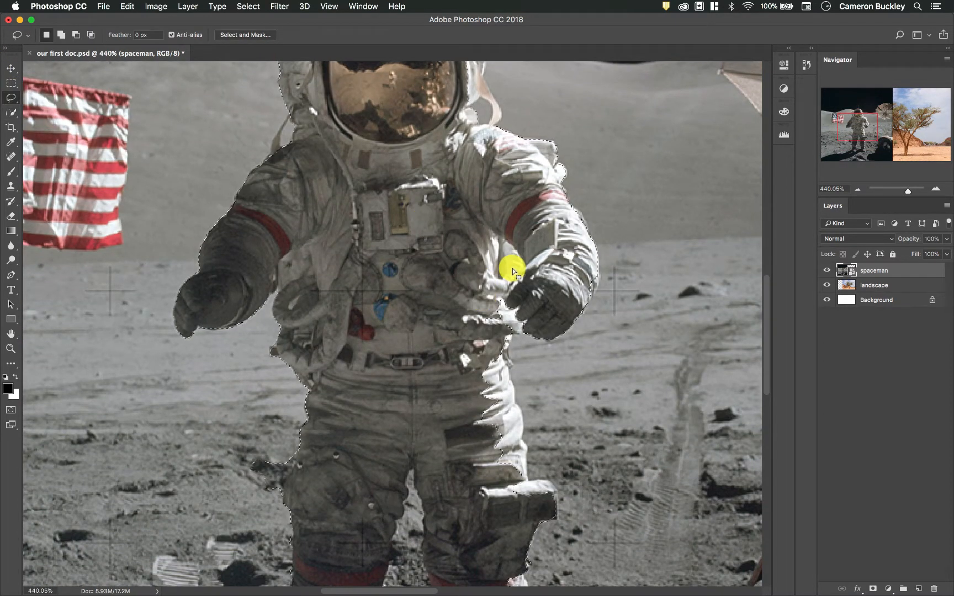
scroll(512, 271, down, 4)
scroll(512, 271, down, 4)
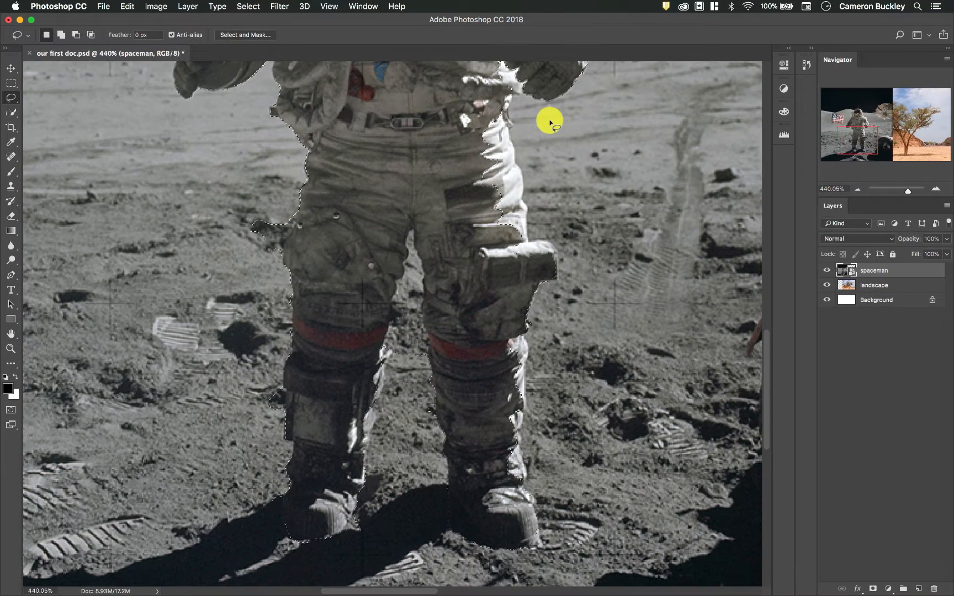
key(alt)
scroll(551, 123, up, 5)
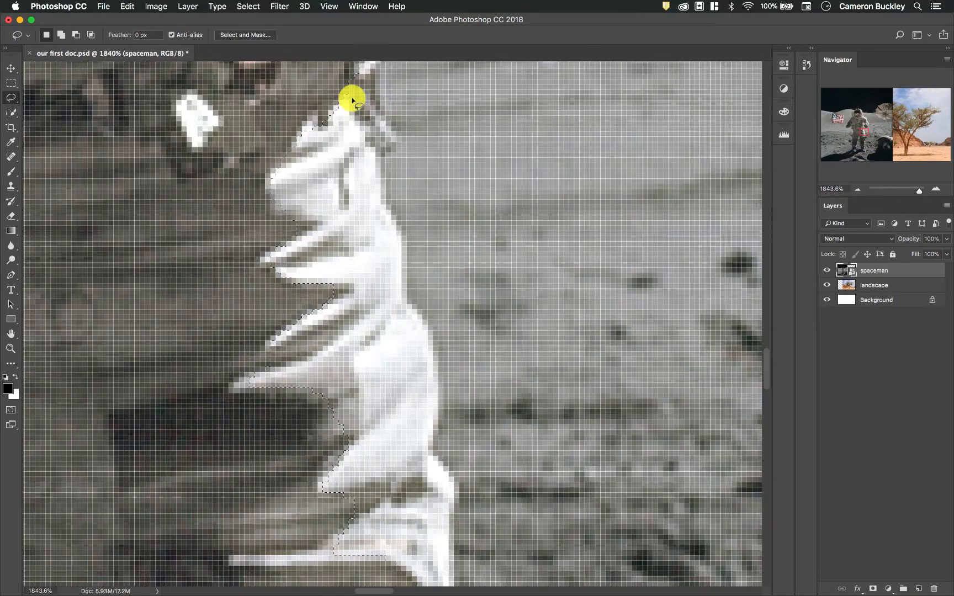
key(shift)
drag(363, 88, 378, 157)
mouse_move(388, 204)
mouse_down()
mouse_move(404, 278)
mouse_move(248, 287)
mouse_move(209, 191)
mouse_move(309, 235)
mouse_up()
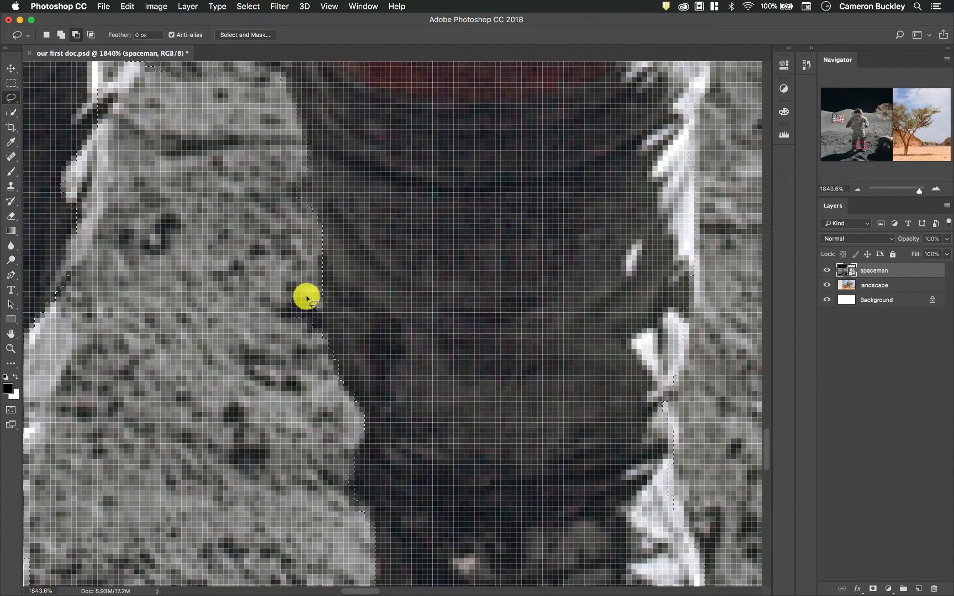
Subtract the moon ground between the astronaut's legs from the selection with the Lasso tool
mouse_move(307, 299)
mouse_down()
mouse_move(319, 292)
mouse_move(254, 316)
mouse_move(284, 254)
mouse_up()
mouse_move(317, 224)
mouse_down()
mouse_move(296, 157)
mouse_move(247, 259)
mouse_up()
scroll(248, 259, up, 10)
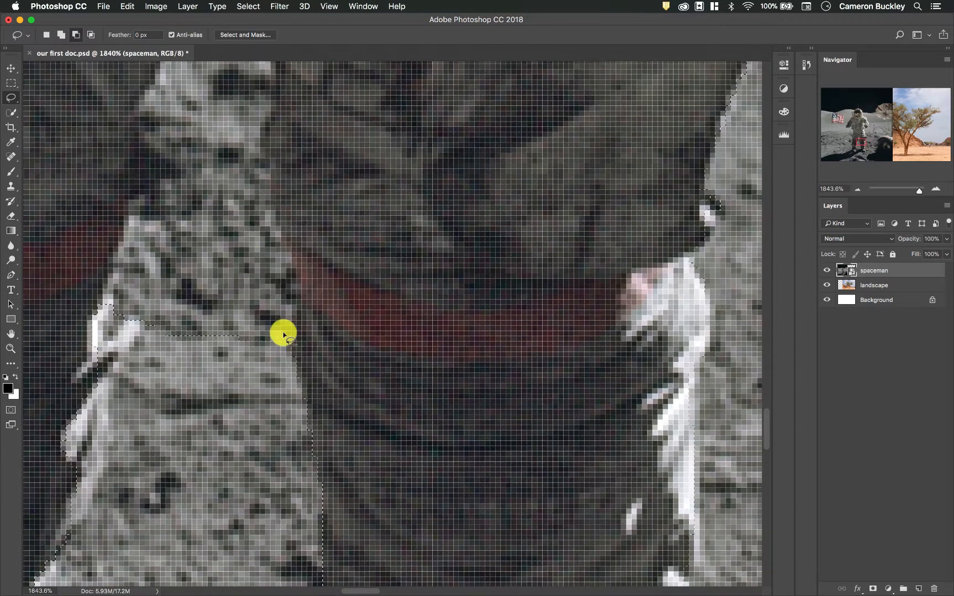
mouse_move(296, 308)
mouse_down()
mouse_move(260, 211)
mouse_move(144, 258)
mouse_move(120, 279)
mouse_move(126, 356)
mouse_move(144, 362)
mouse_up()
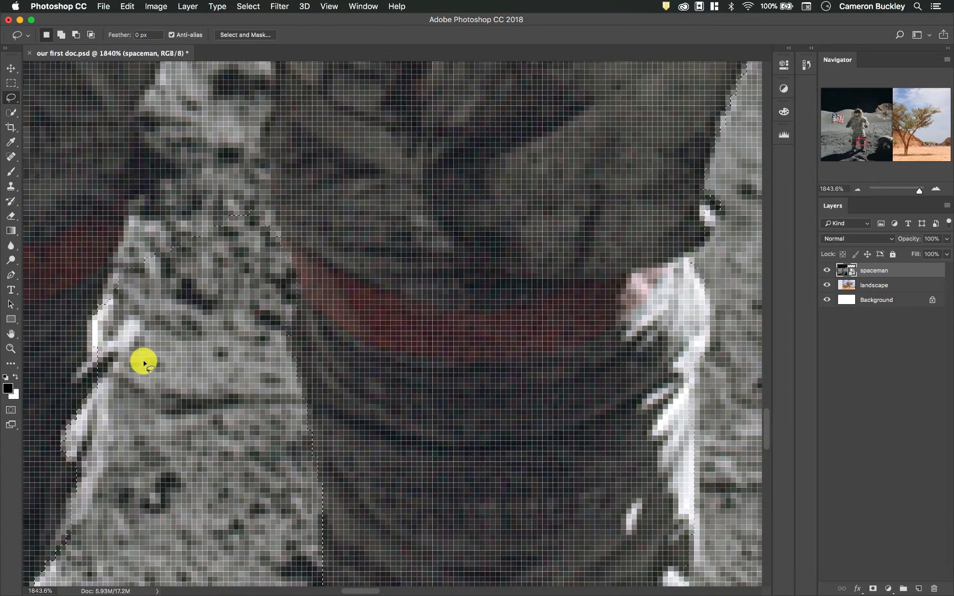
scroll(192, 358, up, 1)
scroll(191, 359, down, 10)
scroll(95, 345, up, 5)
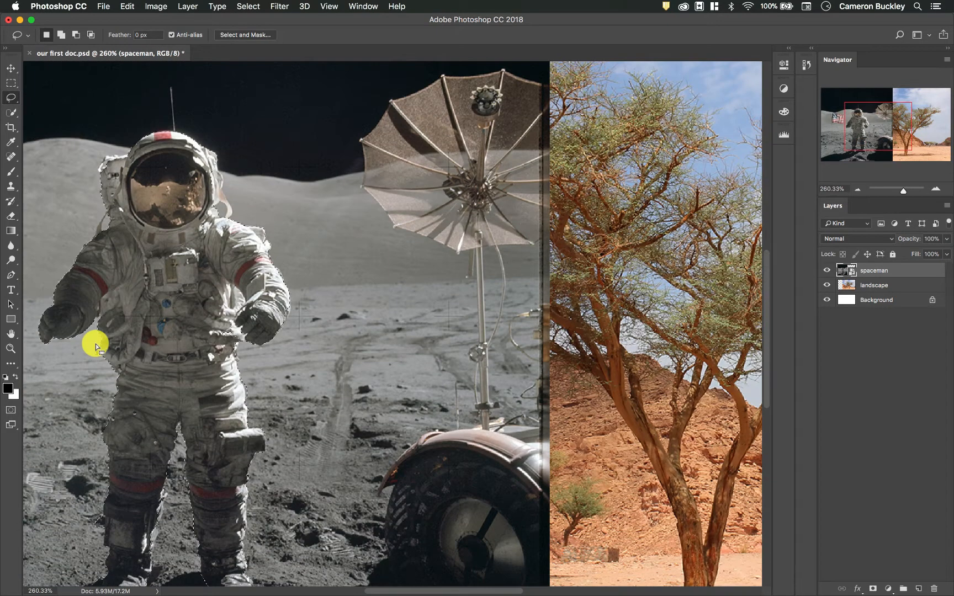
Add the missed bright area between the astronaut's glove and waist to the selection with the Lasso tool
scroll(250, 325, left, 3)
scroll(250, 325, down, 3)
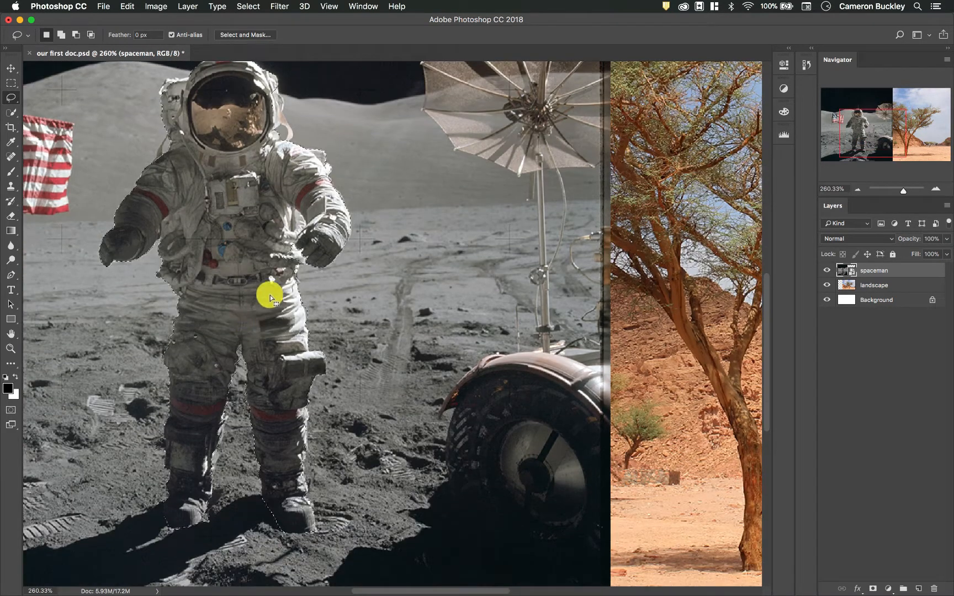
scroll(308, 251, up, 8)
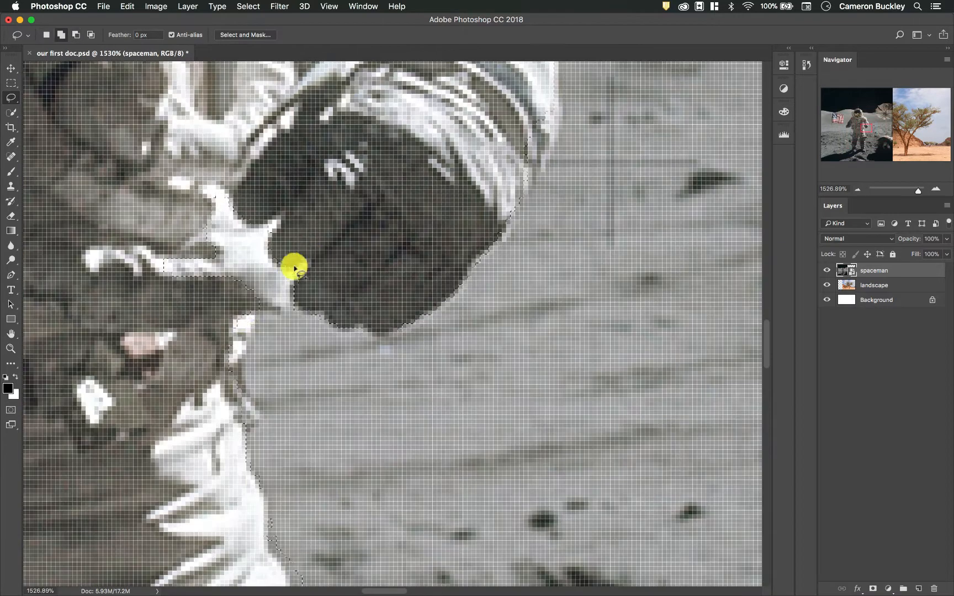
mouse_move(295, 269)
mouse_down()
mouse_move(300, 305)
mouse_move(316, 208)
mouse_move(202, 156)
mouse_move(137, 166)
mouse_move(82, 239)
mouse_move(133, 311)
mouse_move(198, 331)
mouse_up()
scroll(197, 330, down, 8)
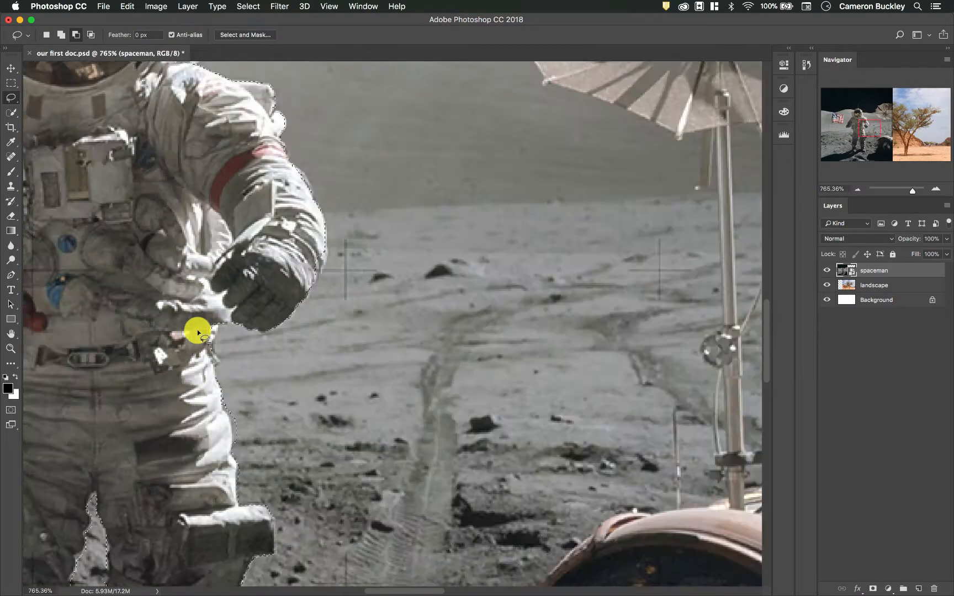
Open the astronaut selection in Select and Mask from the Lasso tool
scroll(205, 315, left, 2)
scroll(205, 315, left, 3)
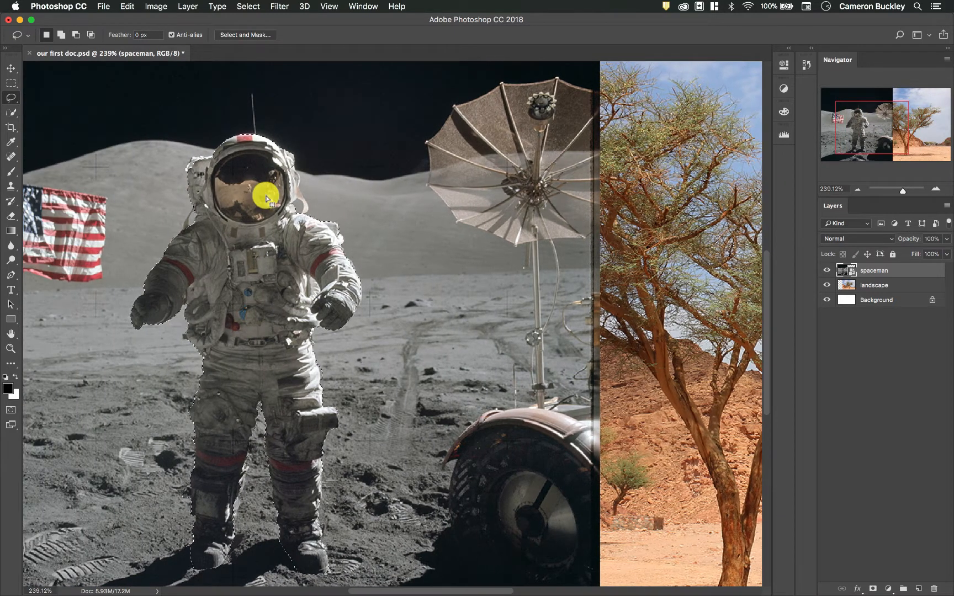
scroll(289, 220, left, 2)
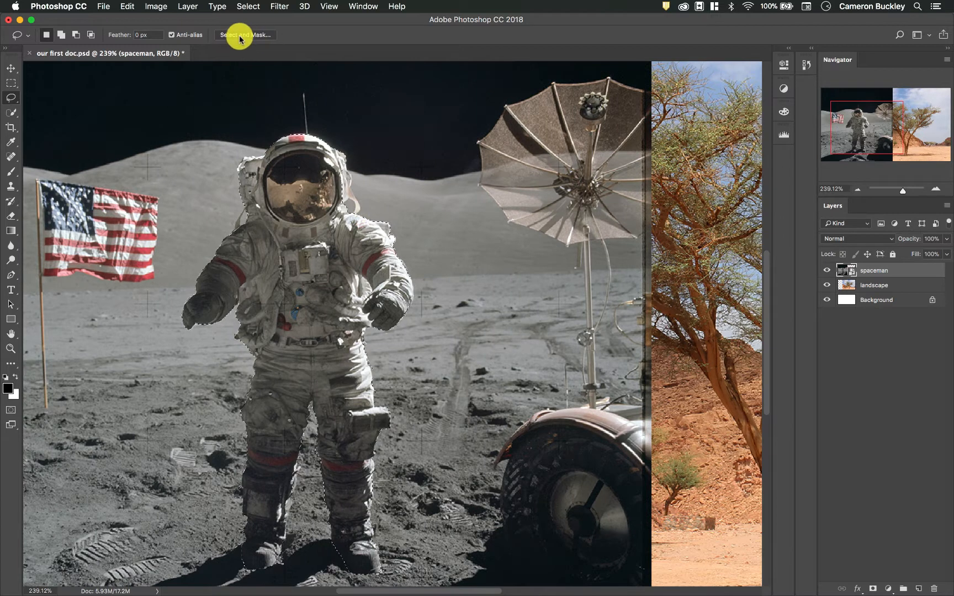
click(11, 84)
click(11, 99)
click(10, 113)
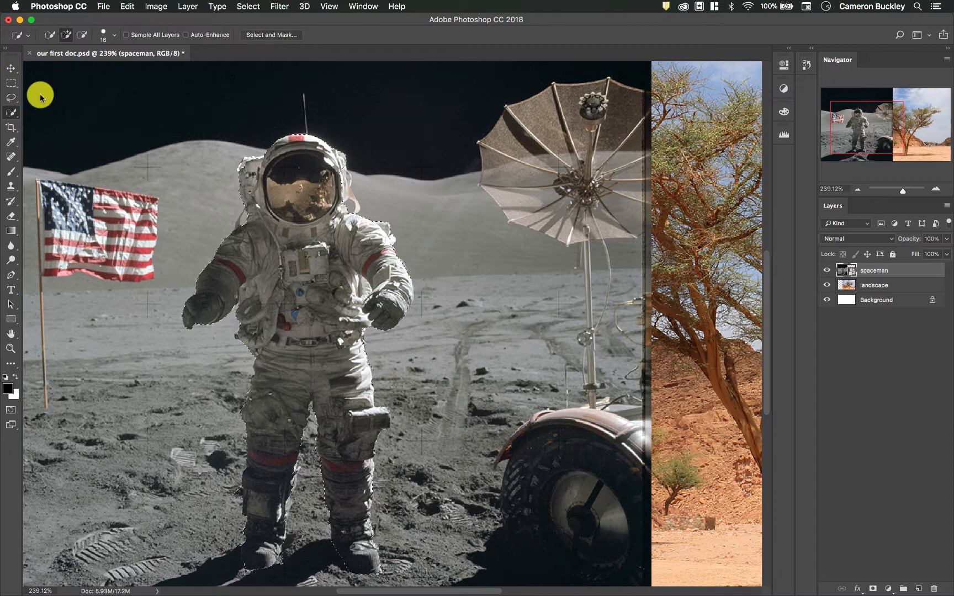
click(10, 99)
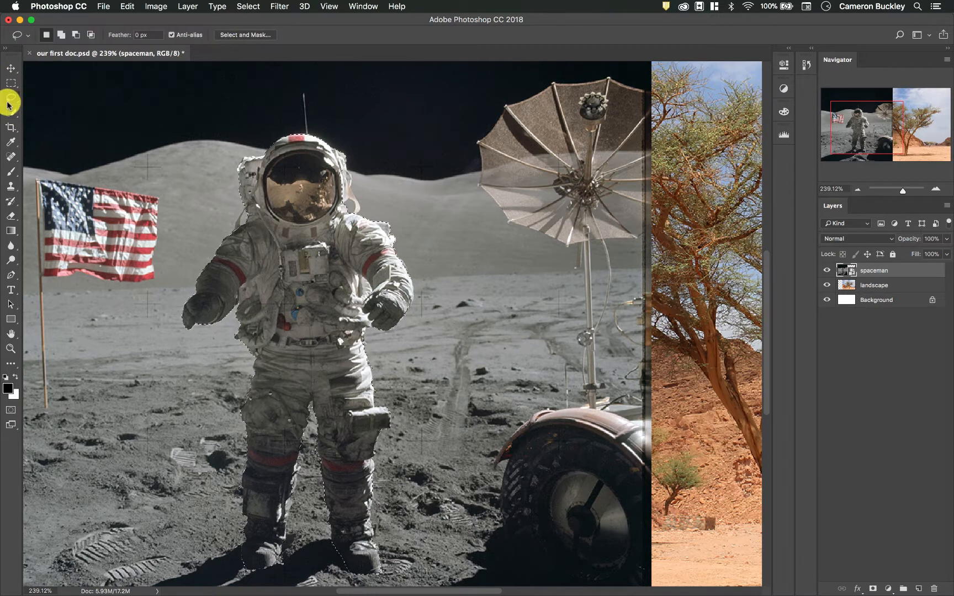
click(255, 35)
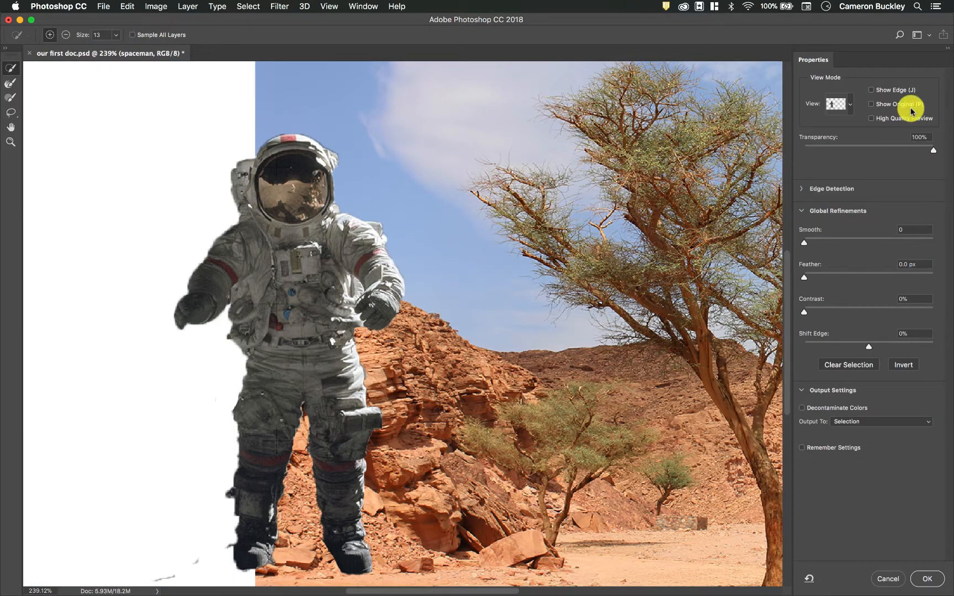
Preview the cutout at 55% transparency, collapse the output and global refinement settings, and return transparency to 100%
drag(932, 150, 875, 152)
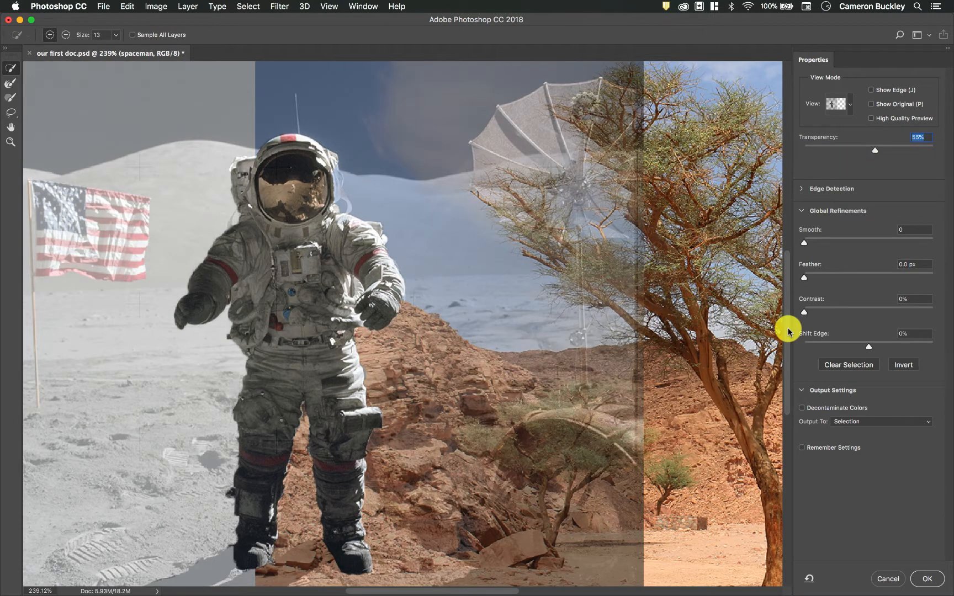
click(801, 391)
click(802, 211)
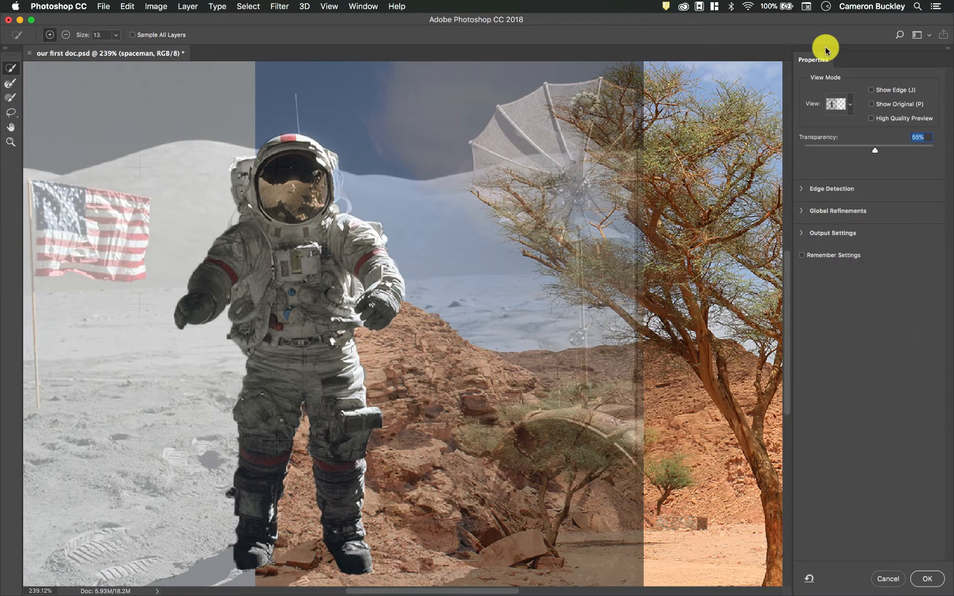
drag(875, 153, 946, 152)
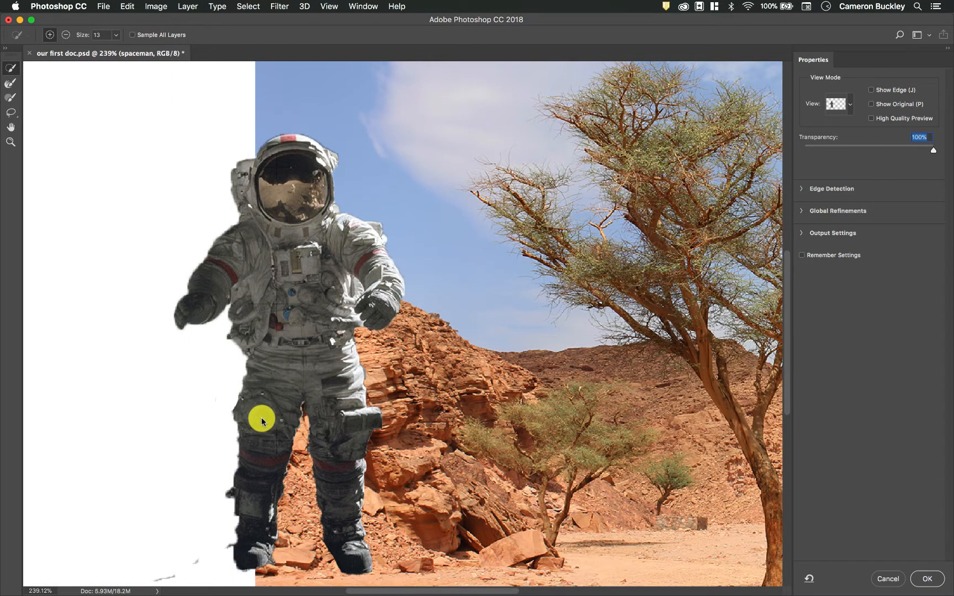
Expand the global refinements, try Smooth at 14 and 100 on the astronaut's edge, and set it to 19
scroll(262, 419, down, 3)
scroll(174, 499, up, 3)
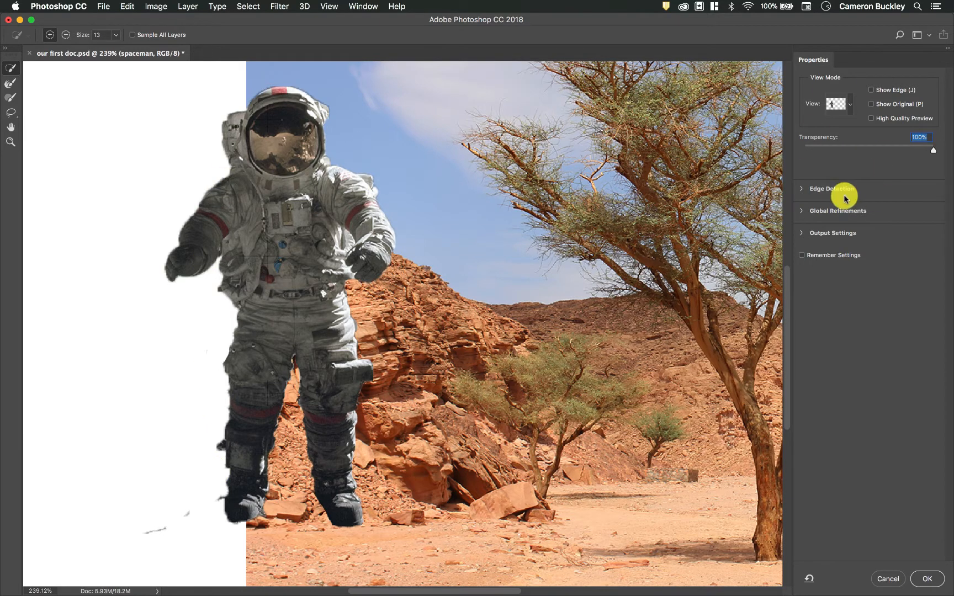
click(802, 212)
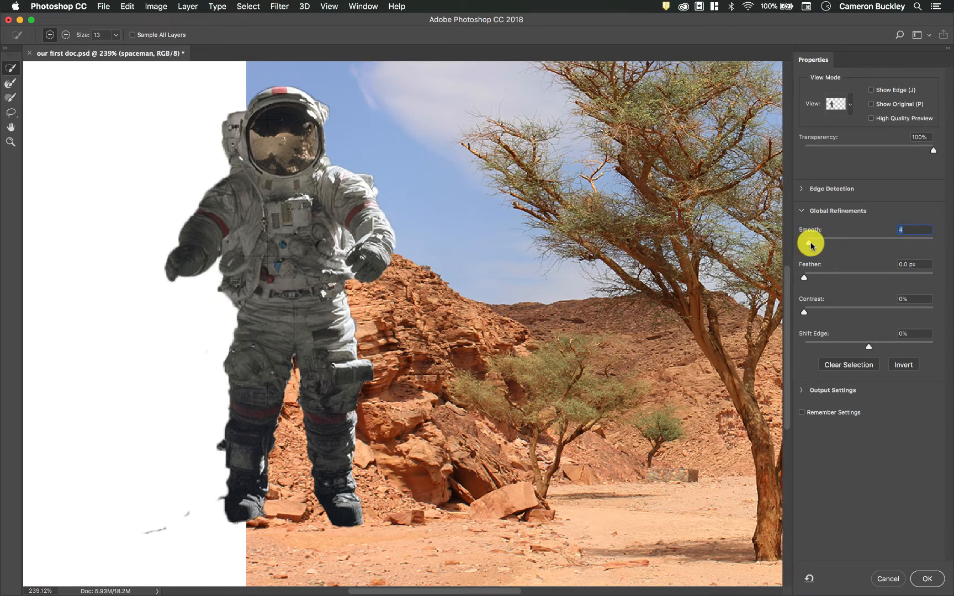
drag(819, 245, 823, 243)
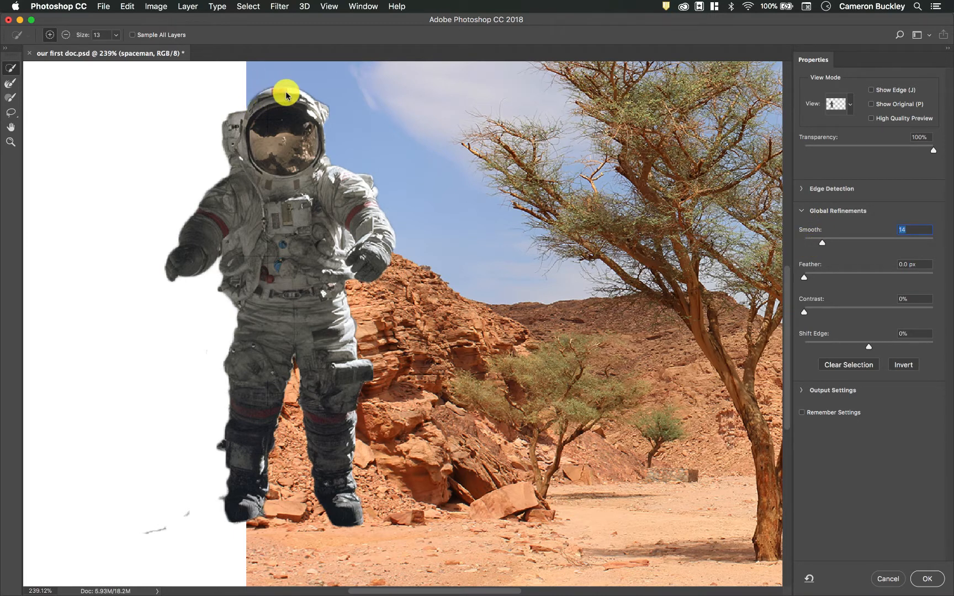
scroll(273, 88, up, 4)
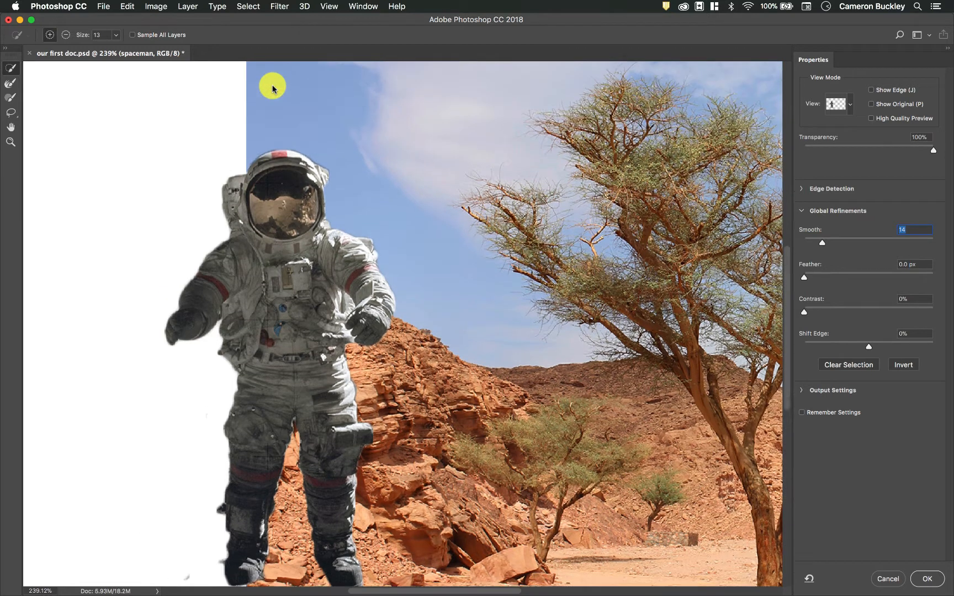
scroll(270, 124, up, 5)
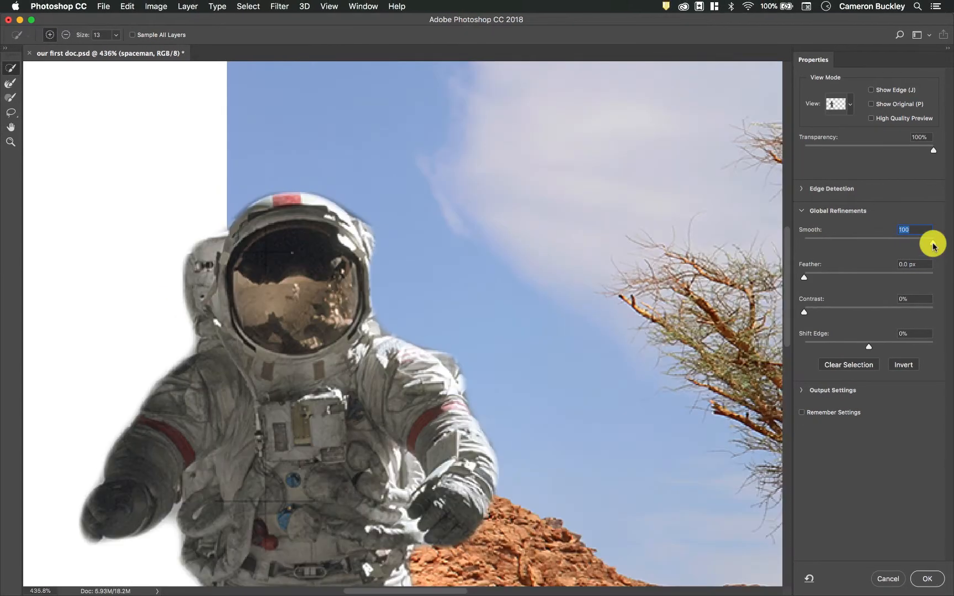
drag(933, 244, 765, 247)
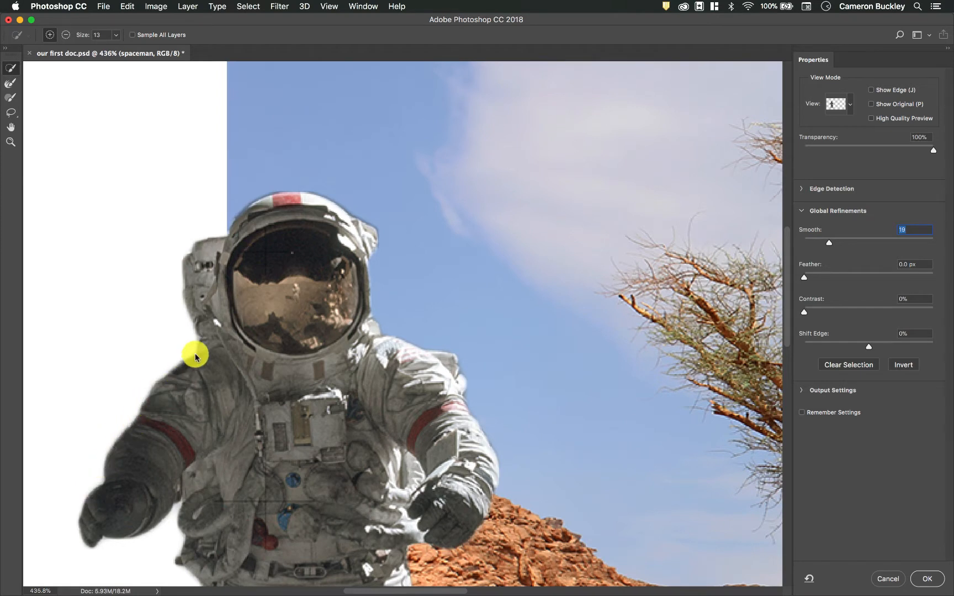
Compare the leg edges with Smooth at 0, set Smooth to 18 and leave Feather at 0 px
scroll(216, 322, down, 10)
scroll(217, 324, down, 1)
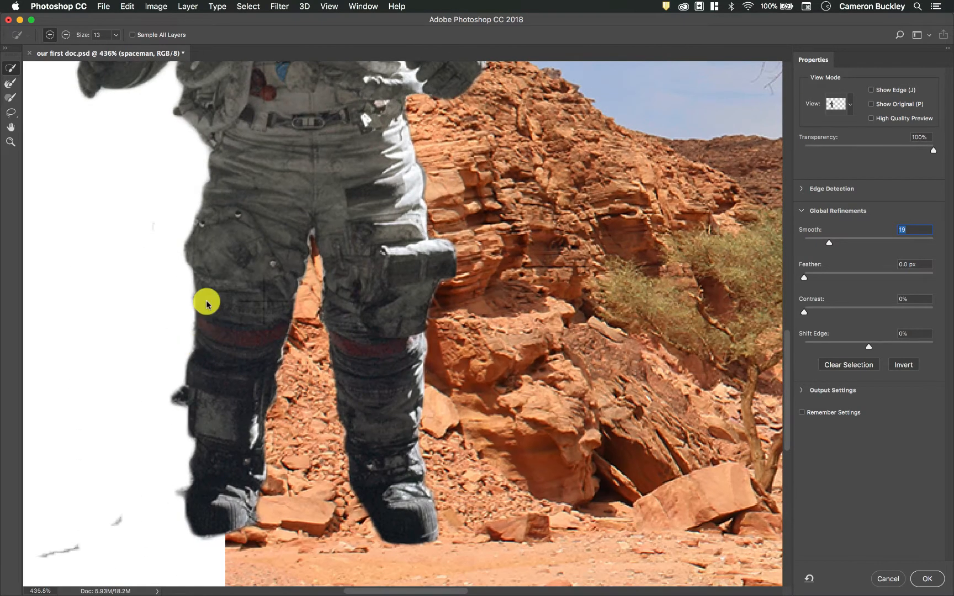
drag(830, 244, 789, 245)
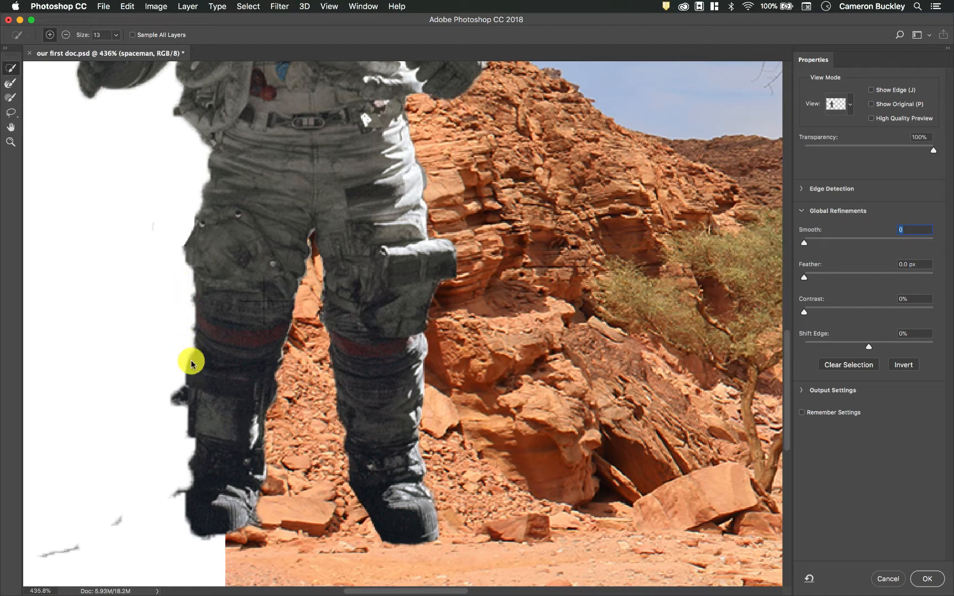
drag(805, 242, 834, 245)
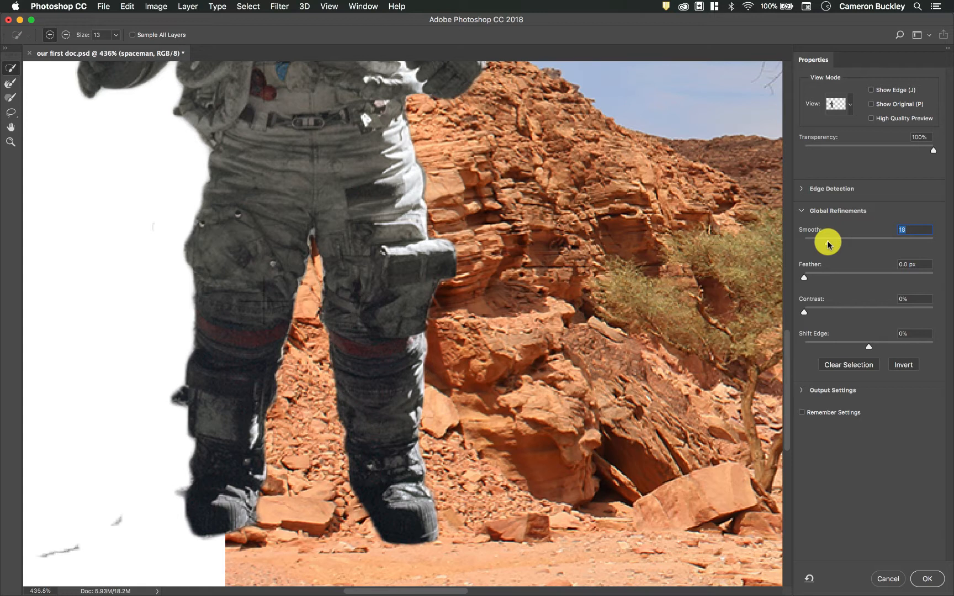
mouse_move(805, 280)
mouse_down()
mouse_move(867, 272)
mouse_move(806, 278)
mouse_up()
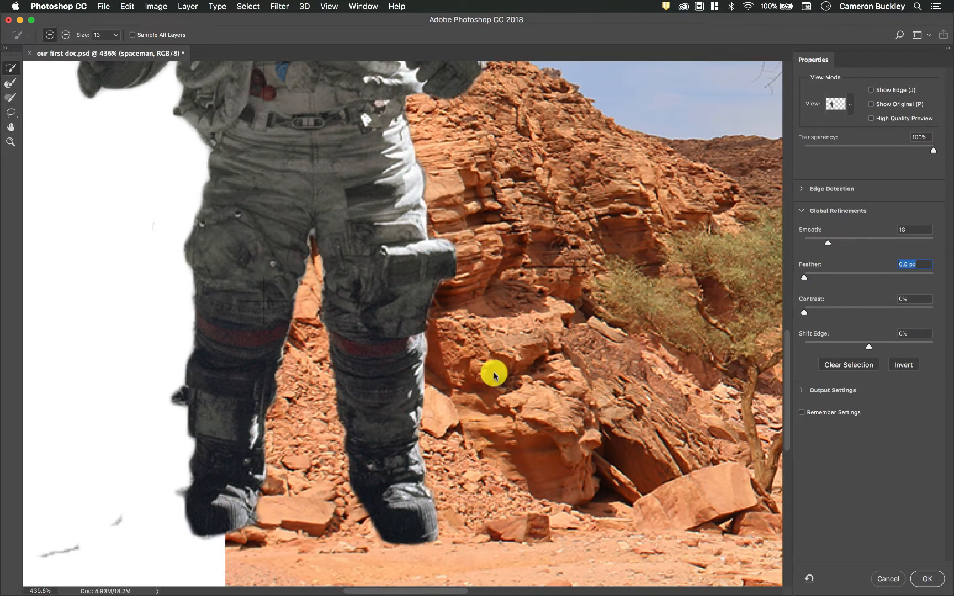
scroll(492, 373, up, 10)
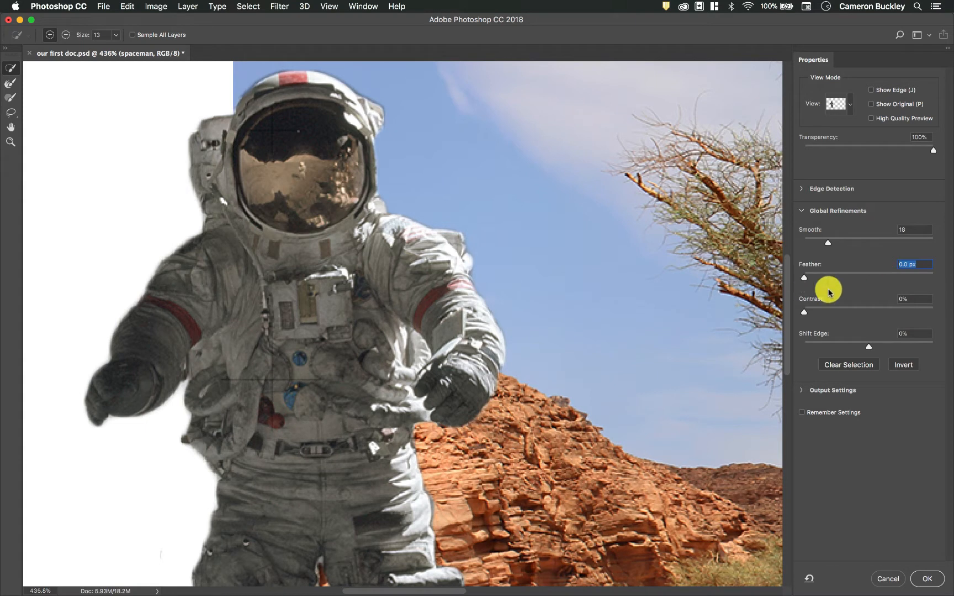
Try Feather at 1.5 px and 2.3 px on the astronaut's edge and return it to 0 px
scroll(505, 319, down, 10)
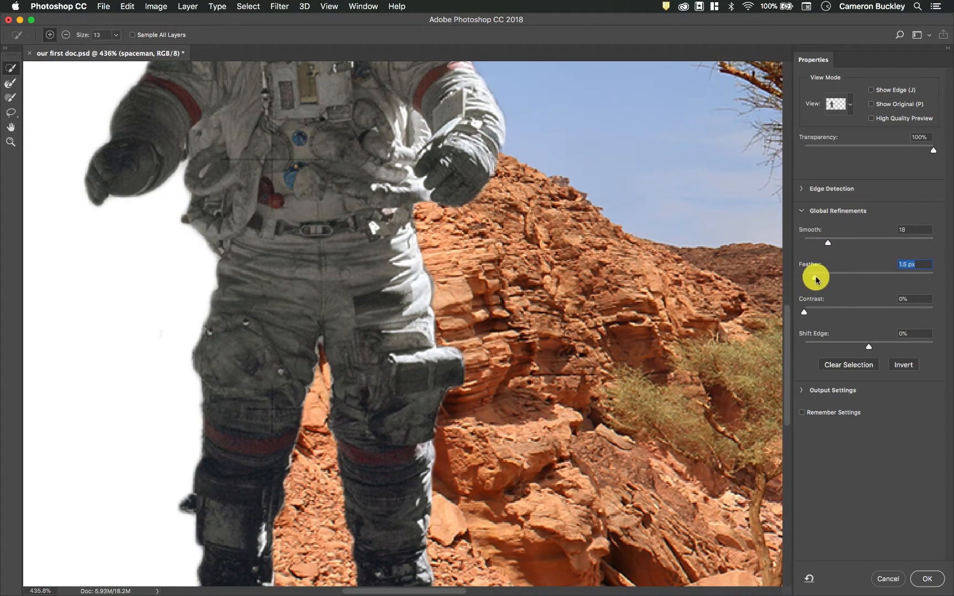
drag(816, 280, 833, 279)
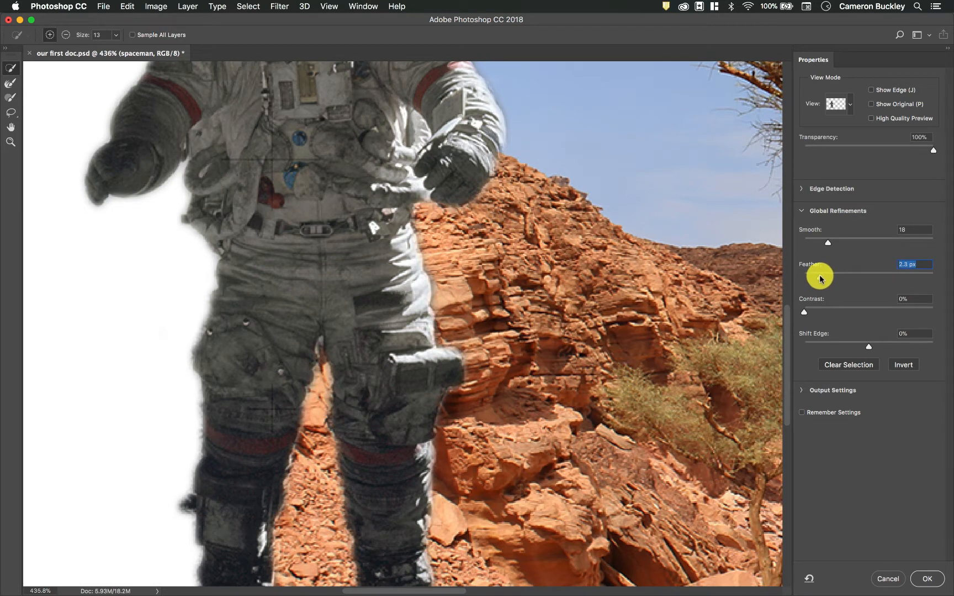
drag(820, 279, 797, 273)
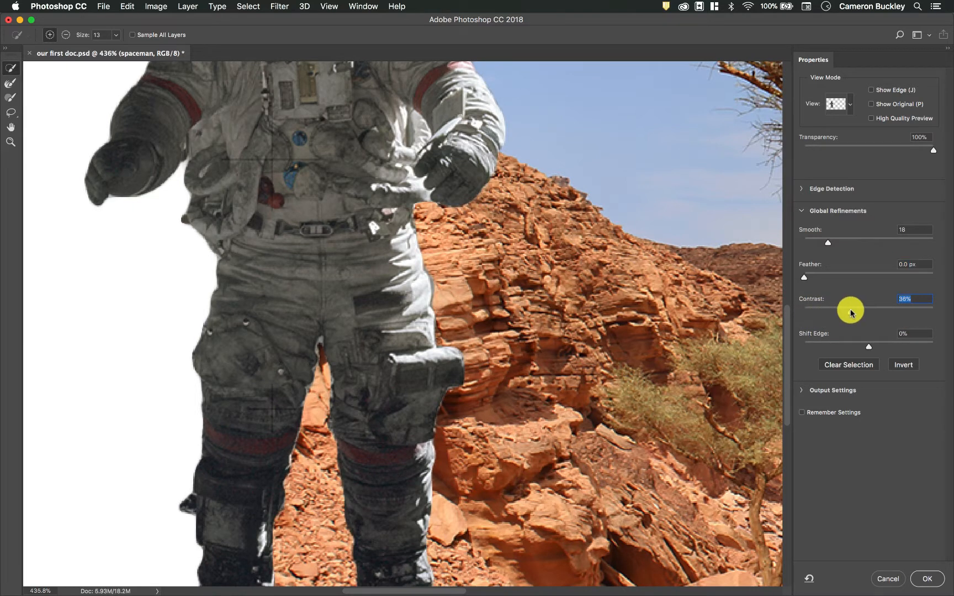
Compare the leg edges with Contrast at 36% and set Contrast to 20%
scroll(405, 321, down, 5)
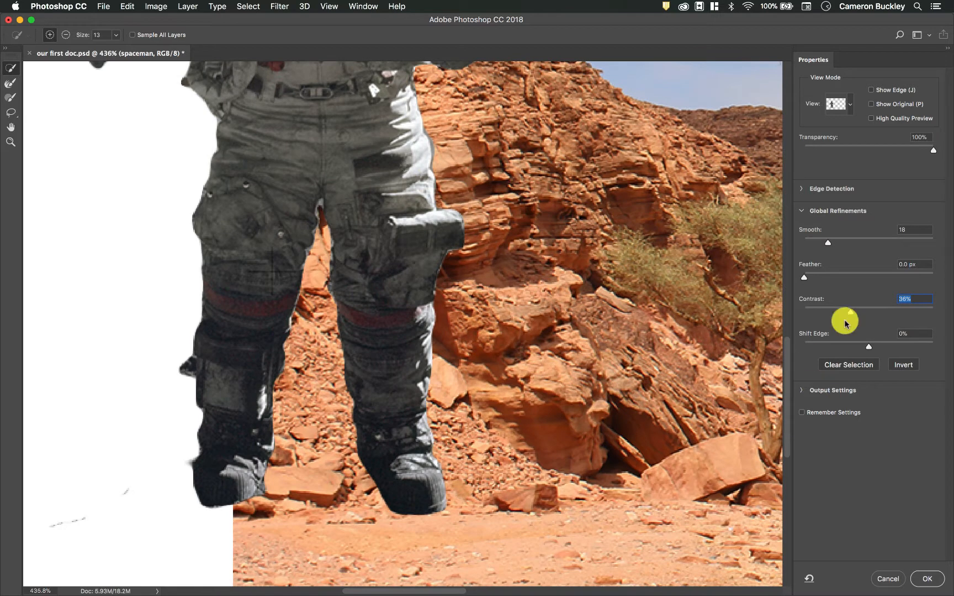
drag(851, 312, 771, 277)
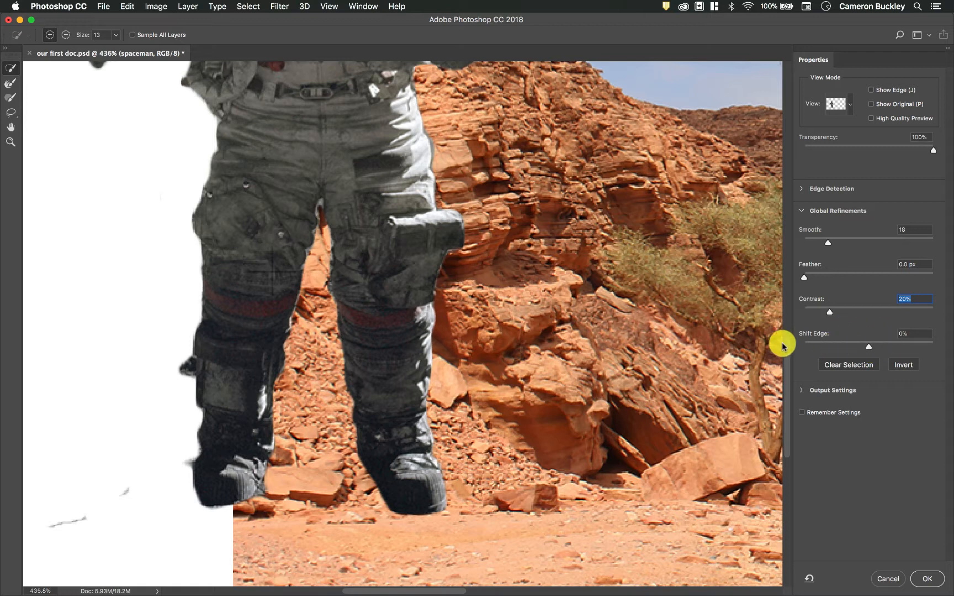
Try Shift Edge at negative values and 0%, set it to -29%, and check the astronaut's outline from helmet to boots
scroll(621, 414, up, 10)
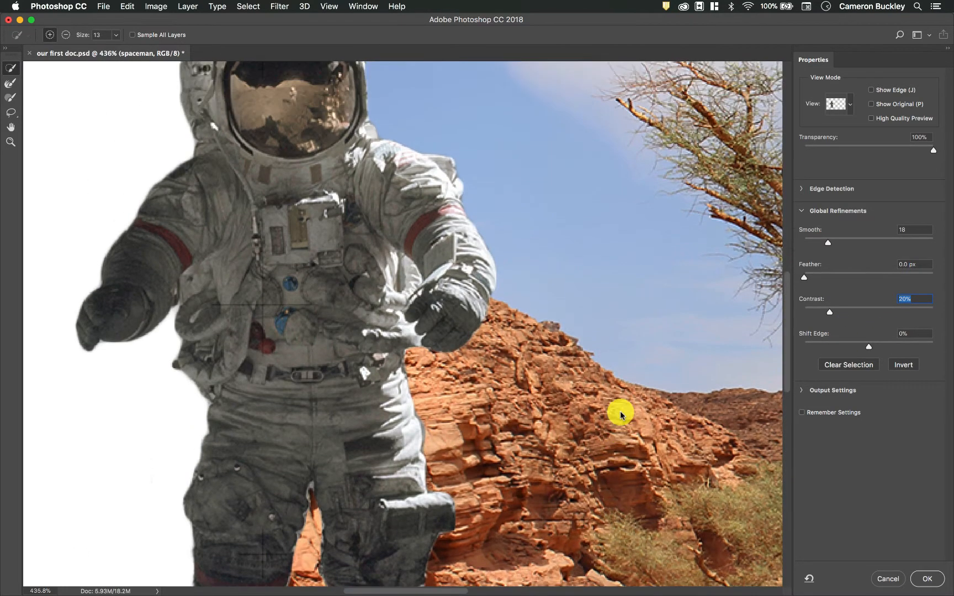
drag(869, 347, 820, 342)
drag(799, 343, 868, 345)
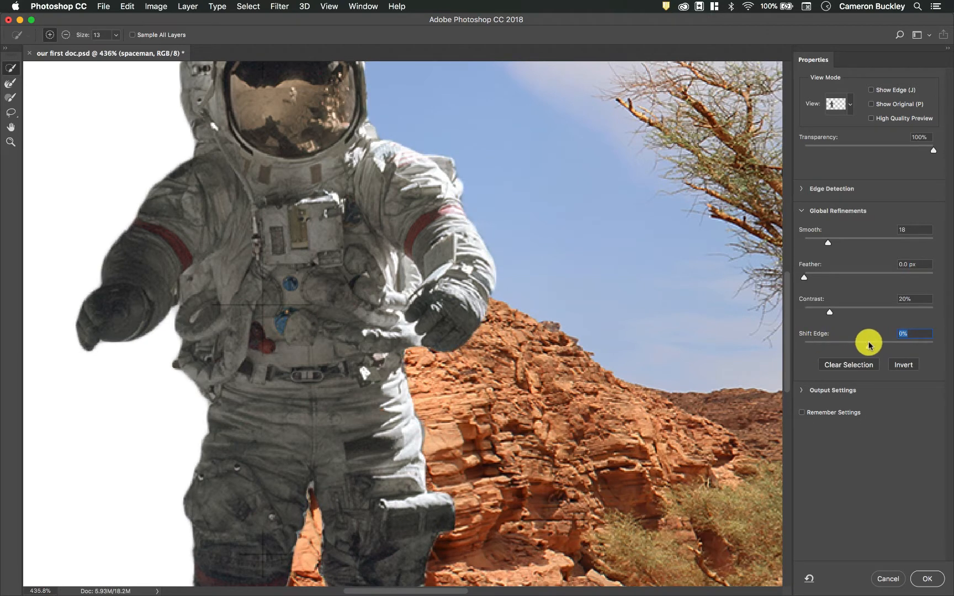
scroll(629, 332, down, 8)
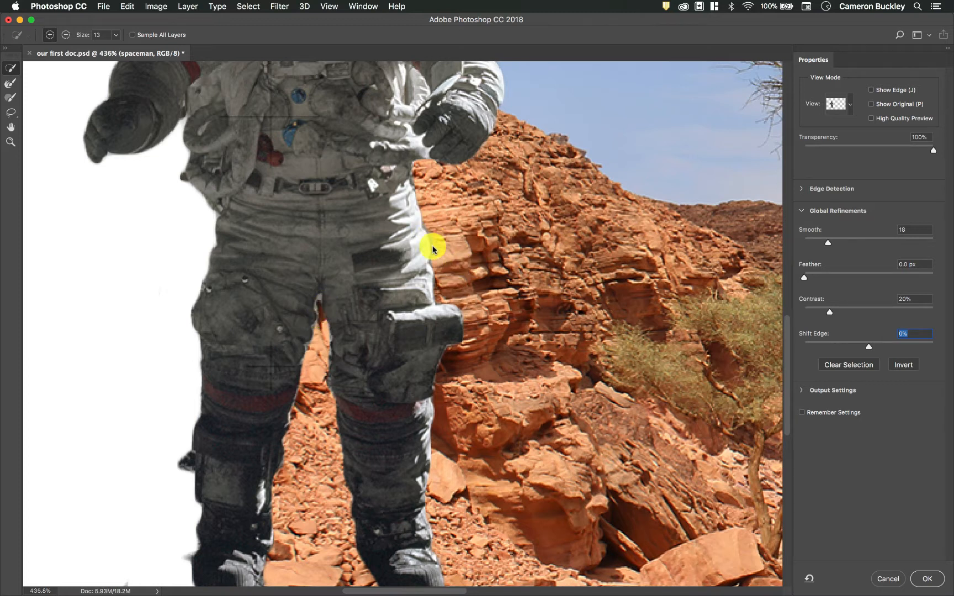
scroll(439, 242, up, 5)
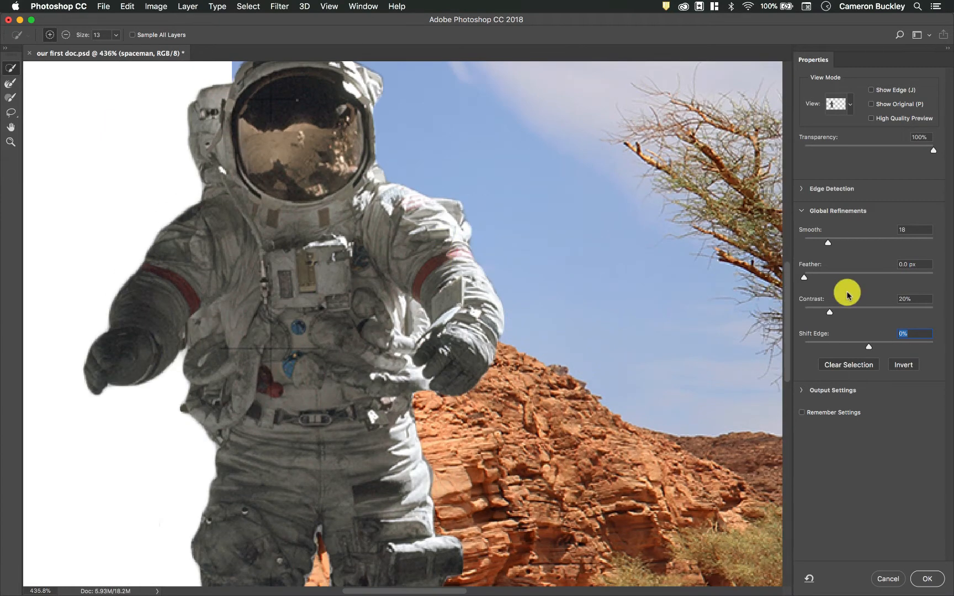
drag(863, 348, 846, 348)
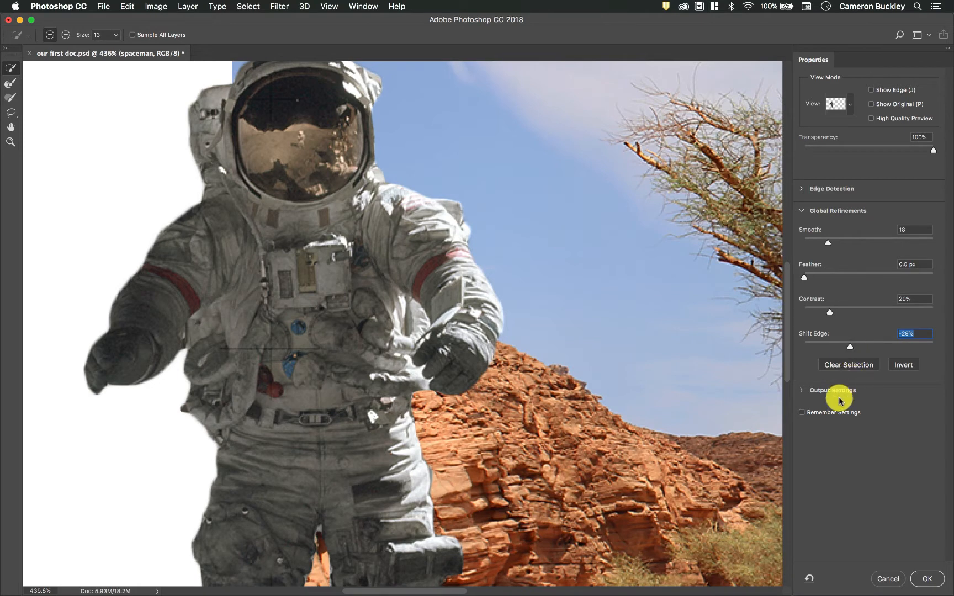
scroll(629, 404, down, 7)
scroll(630, 406, up, 8)
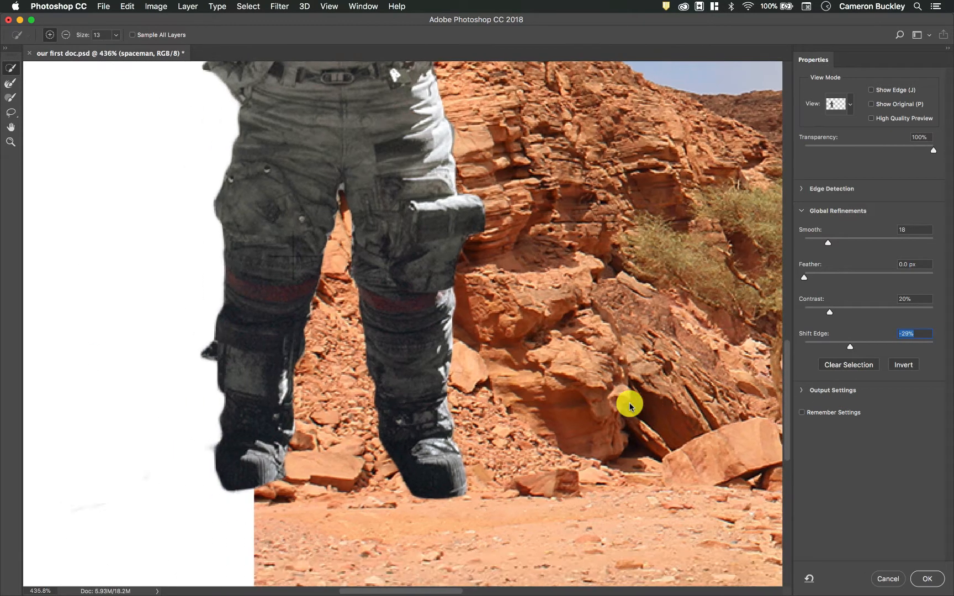
scroll(630, 406, down, 10)
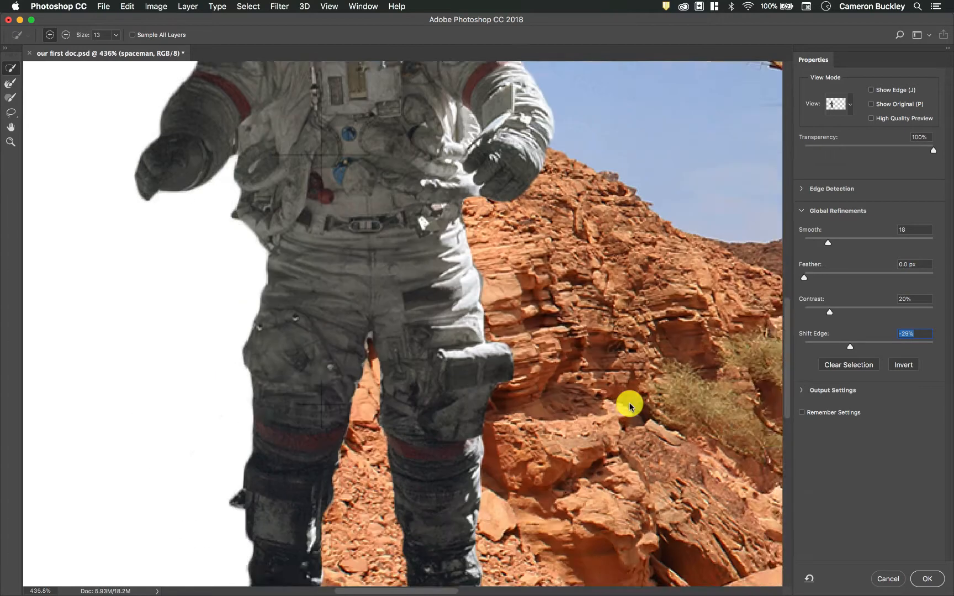
scroll(629, 406, up, 7)
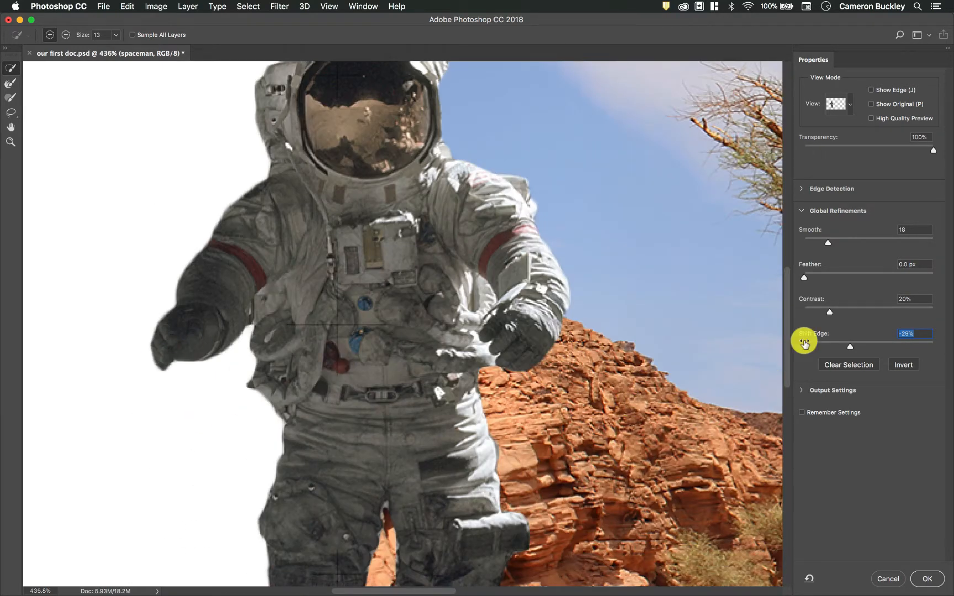
Set the refined selection's output to Layer Mask, check the astronaut's edges, and apply the refinement
click(802, 391)
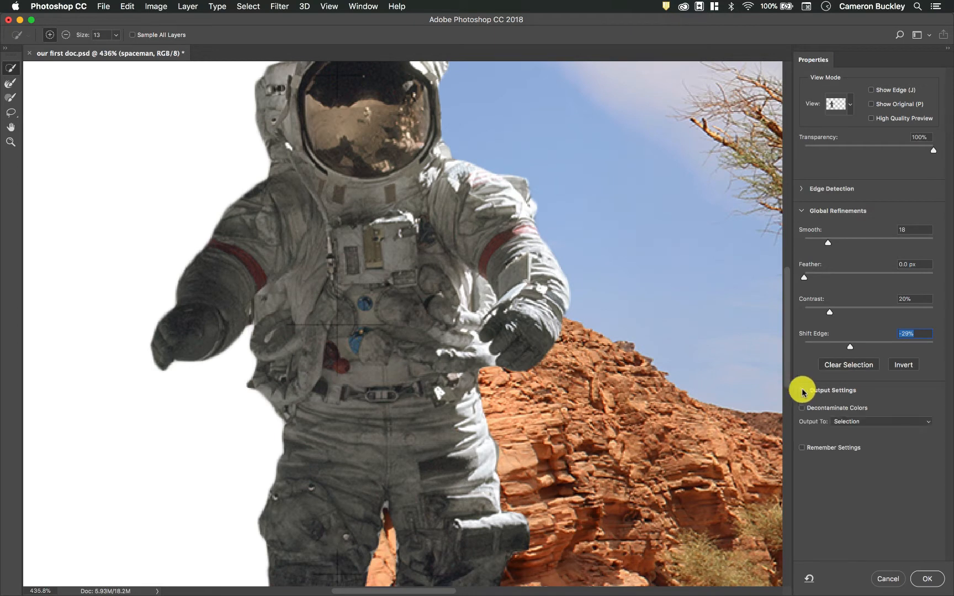
click(847, 422)
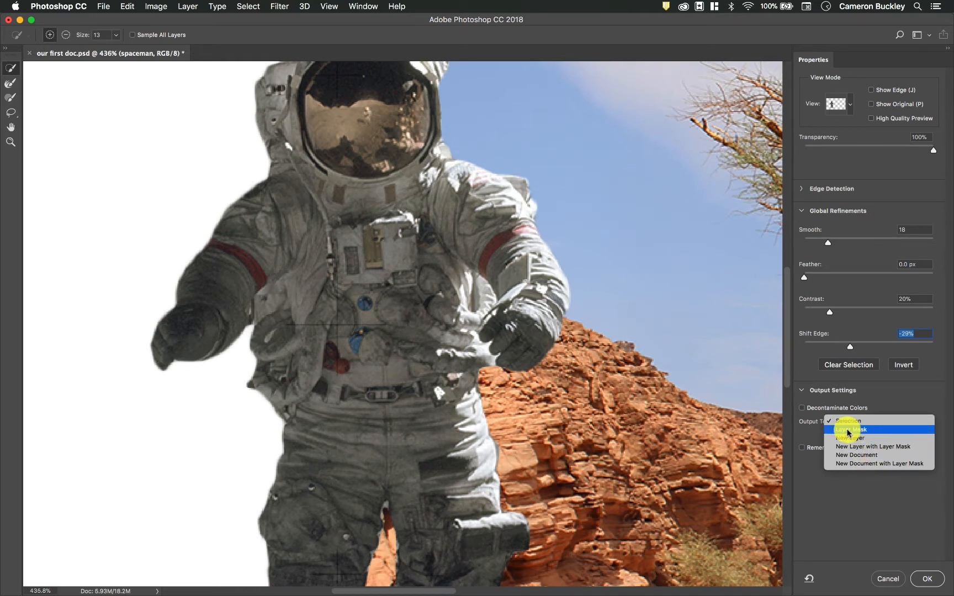
click(859, 430)
scroll(639, 464, down, 3)
scroll(644, 464, up, 5)
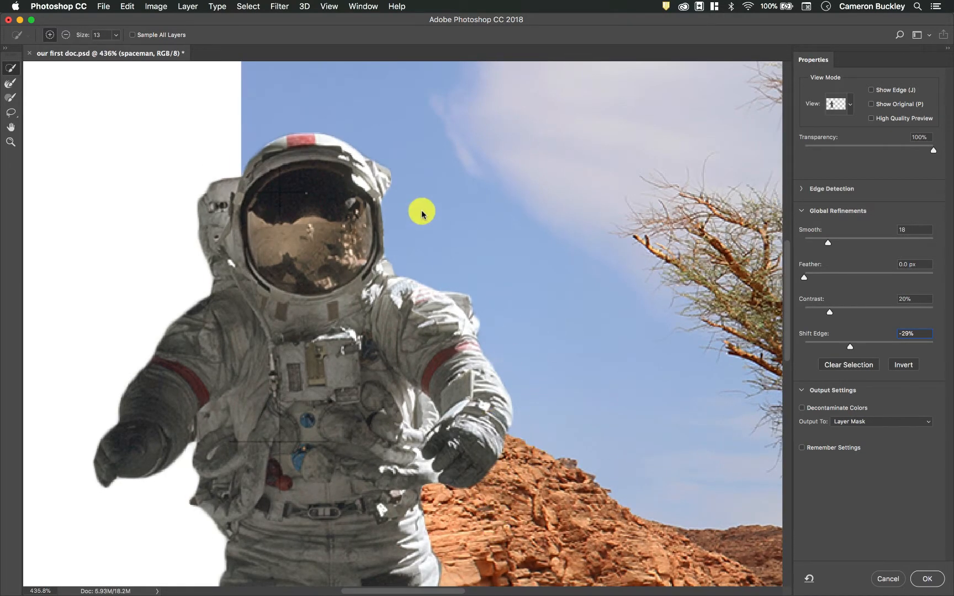
scroll(575, 369, down, 10)
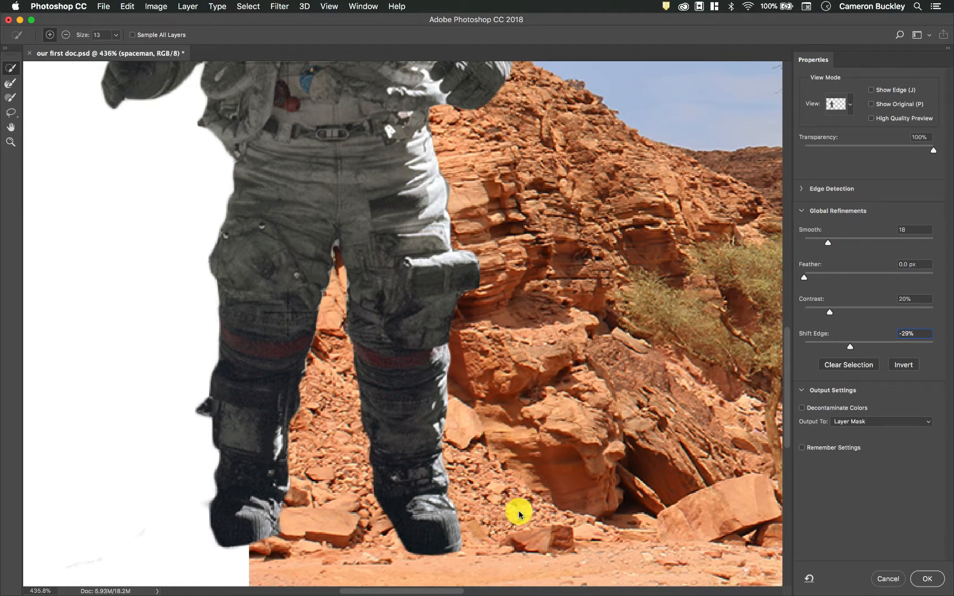
scroll(501, 461, up, 7)
scroll(500, 462, up, 3)
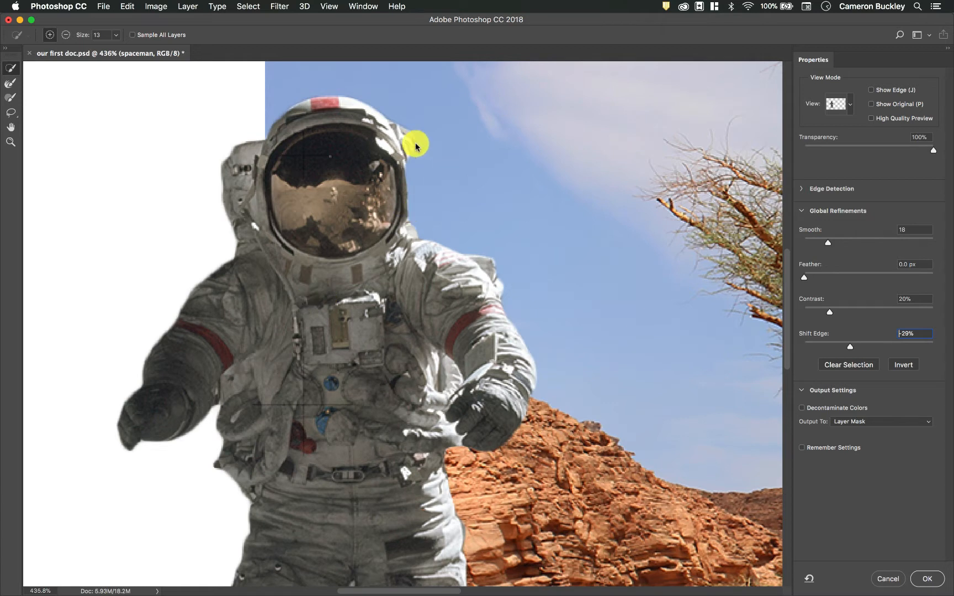
scroll(540, 205, down, 10)
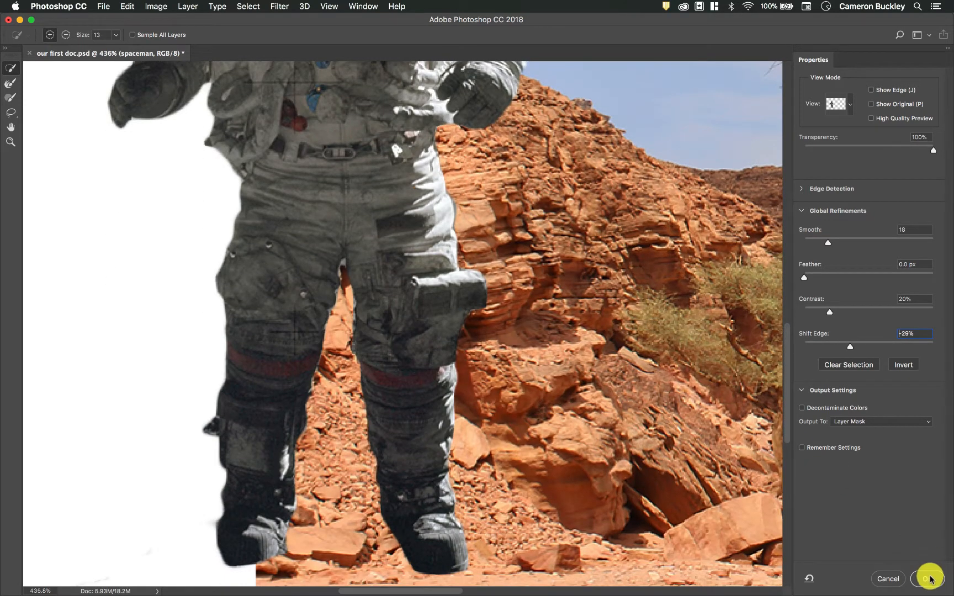
click(931, 579)
Move the masked astronaut with the Move tool onto the desert landscape, beside the large tree
scroll(686, 345, up, 8)
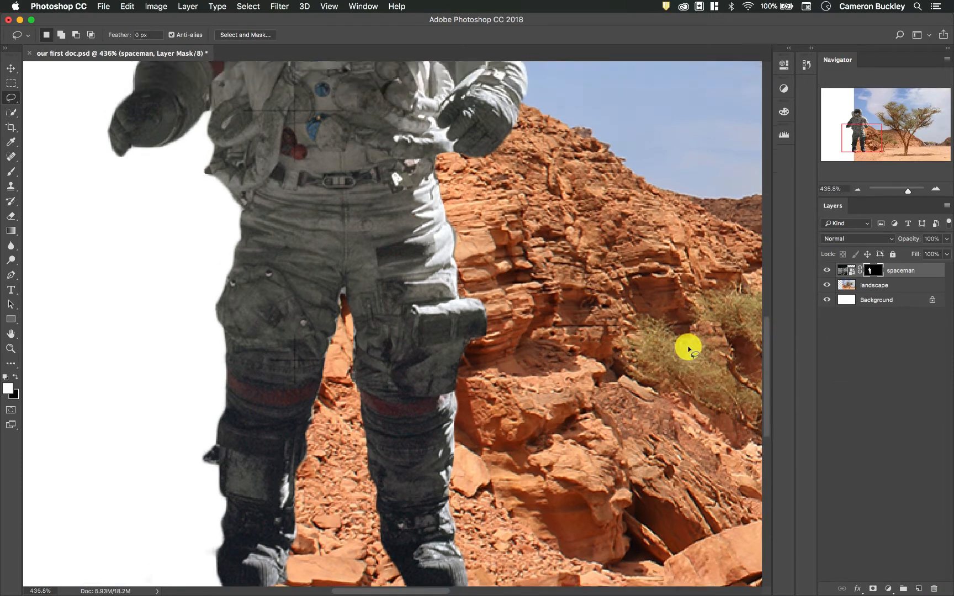
click(11, 68)
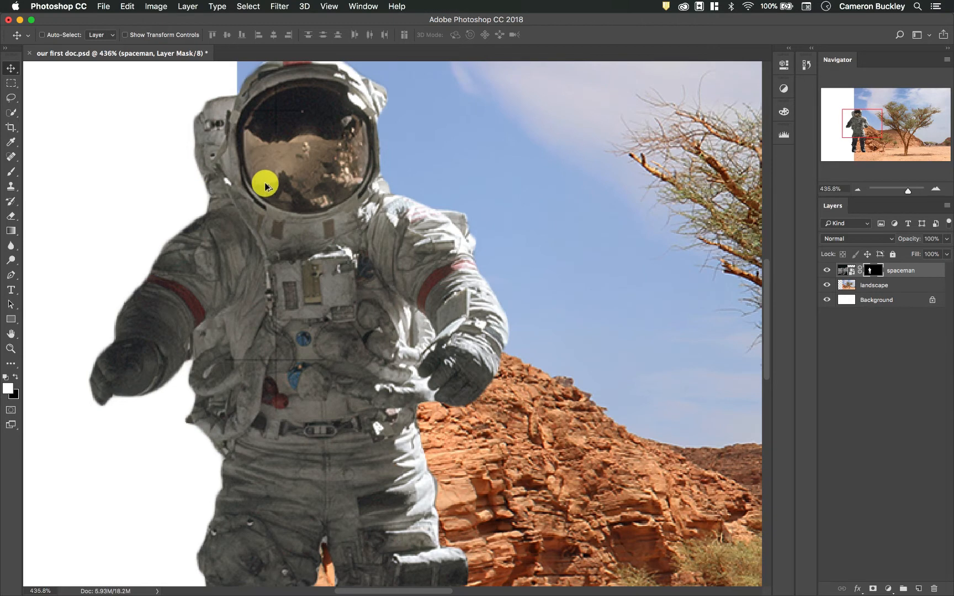
scroll(265, 186, down, 6)
drag(280, 221, 428, 232)
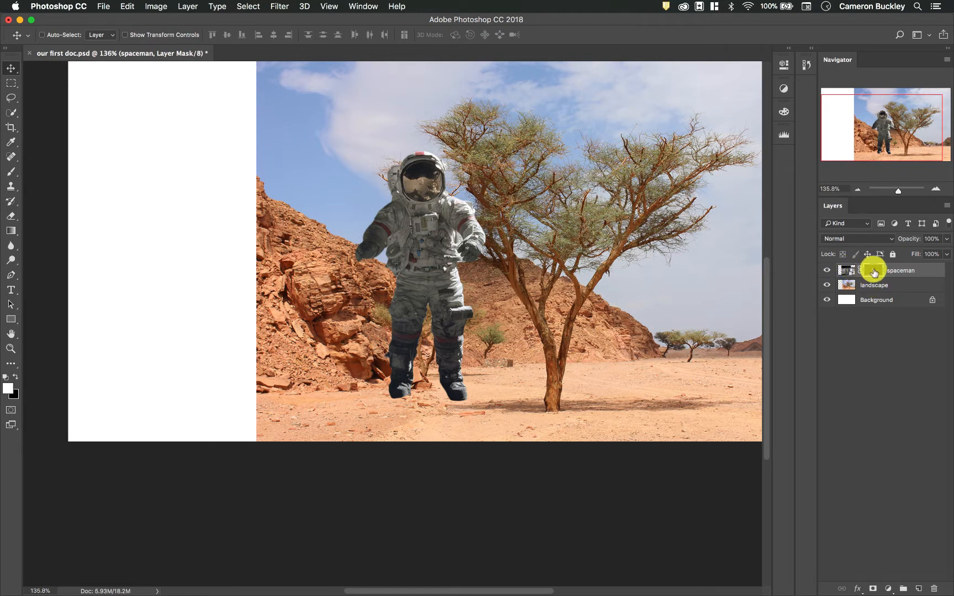
Switch between the background, landscape and spaceman layers, and target the spaceman layer's mask
click(902, 286)
click(900, 300)
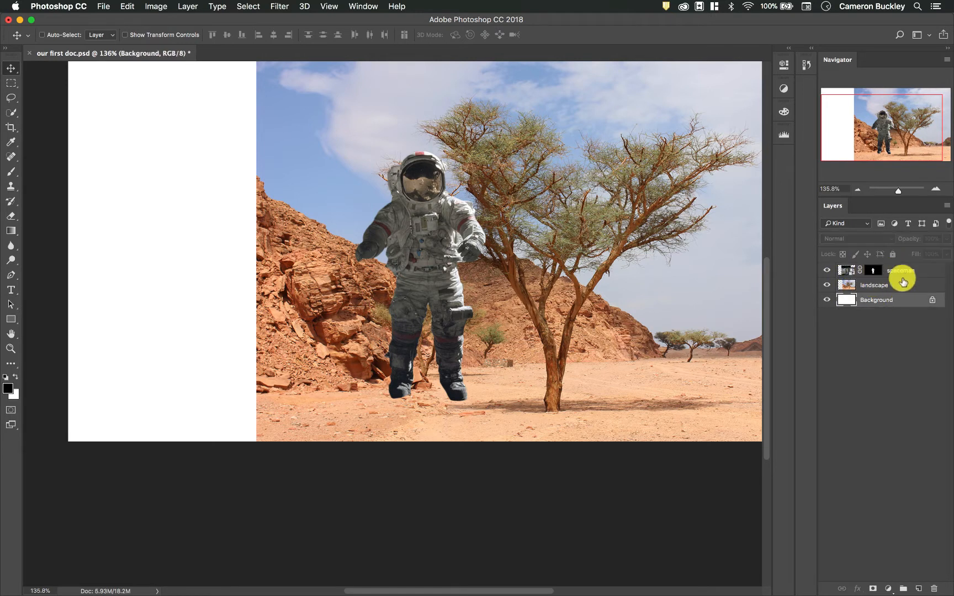
click(903, 273)
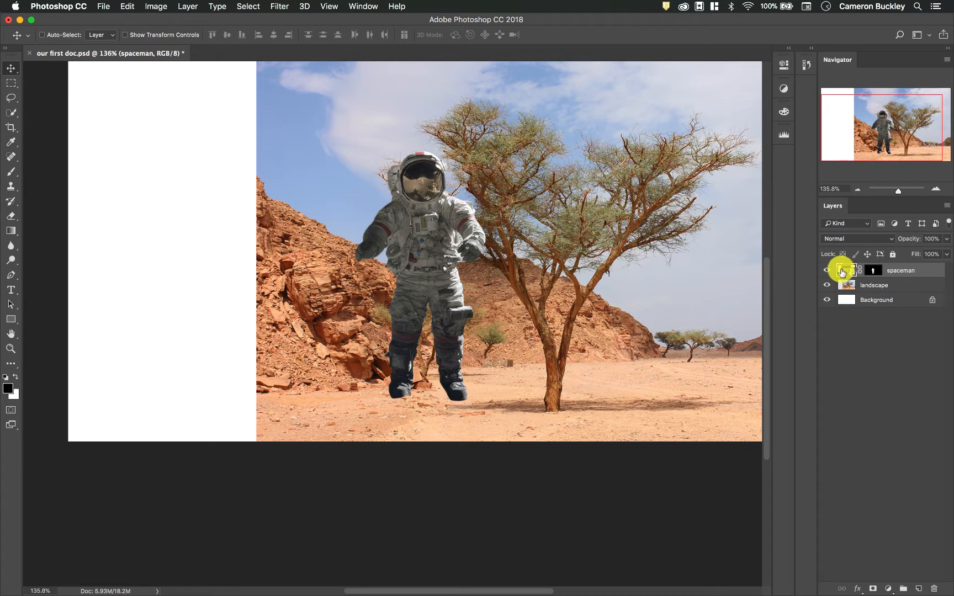
click(849, 288)
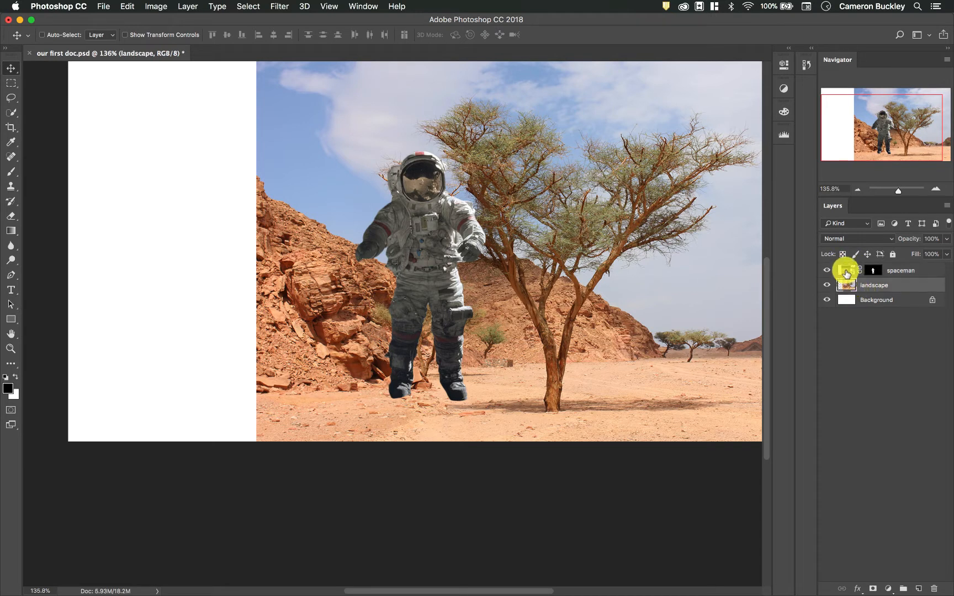
click(847, 271)
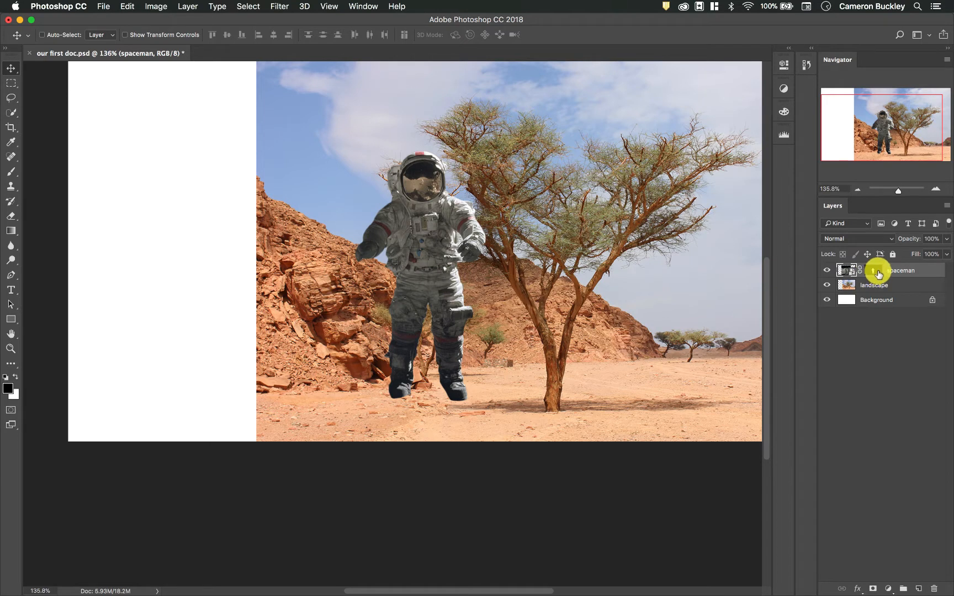
click(877, 274)
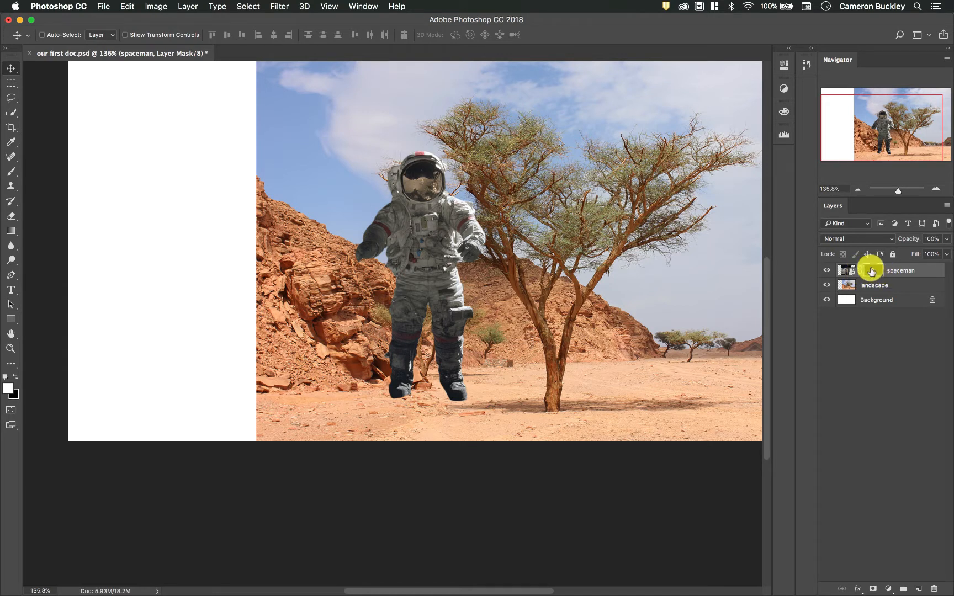
Display the spaceman layer's mask alone on the canvas and return to the layer's image
alt+click(874, 270)
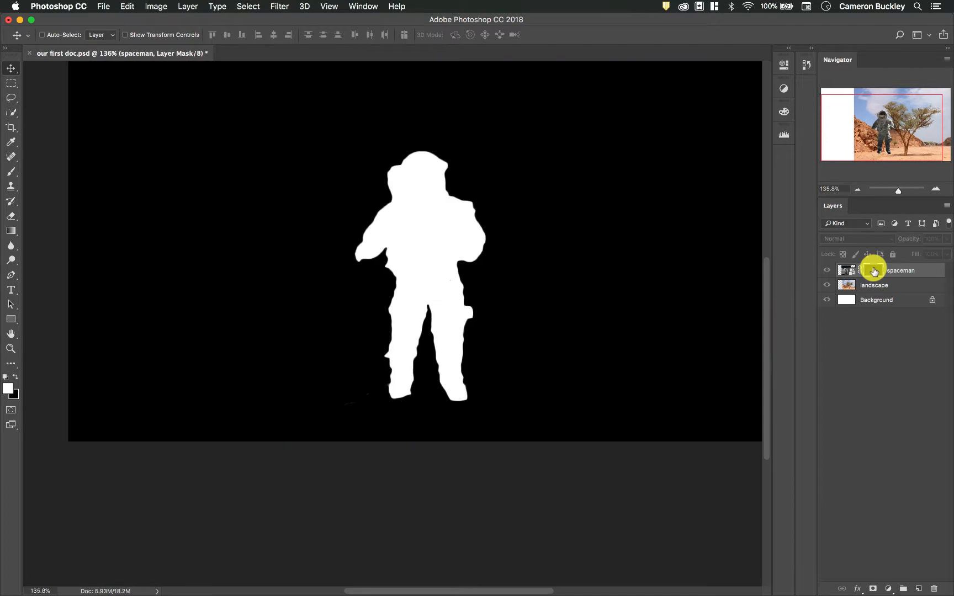
scroll(674, 349, right, 2)
scroll(674, 349, up, 1)
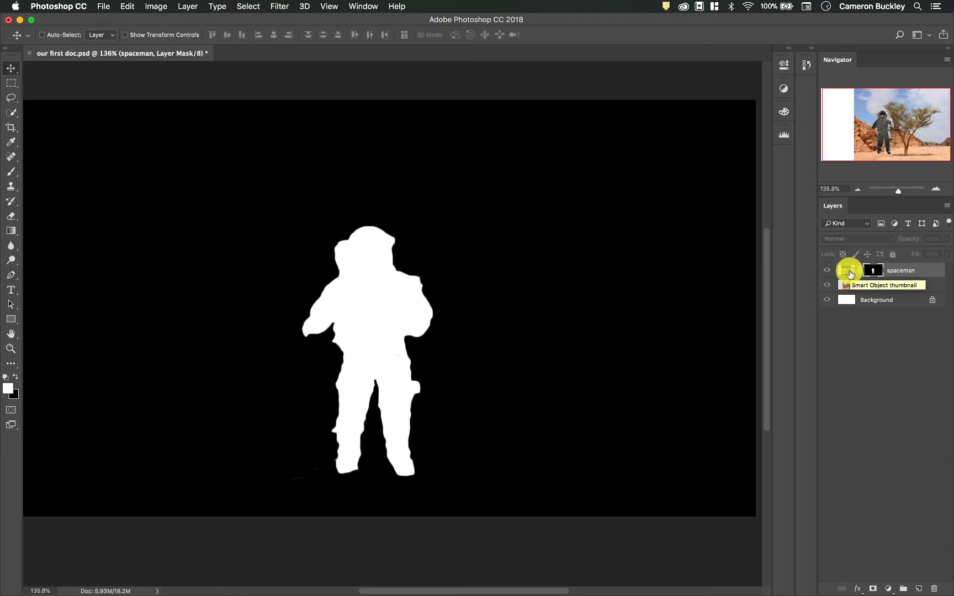
click(848, 271)
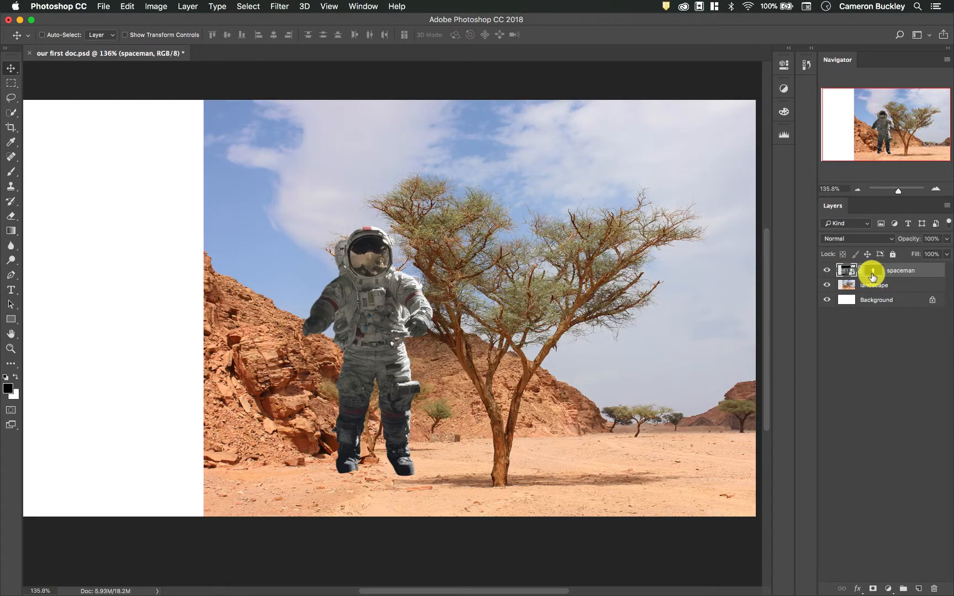
Review the layer mask's available commands, show the black-and-white mask again, and return to the full composite
right_click(878, 274)
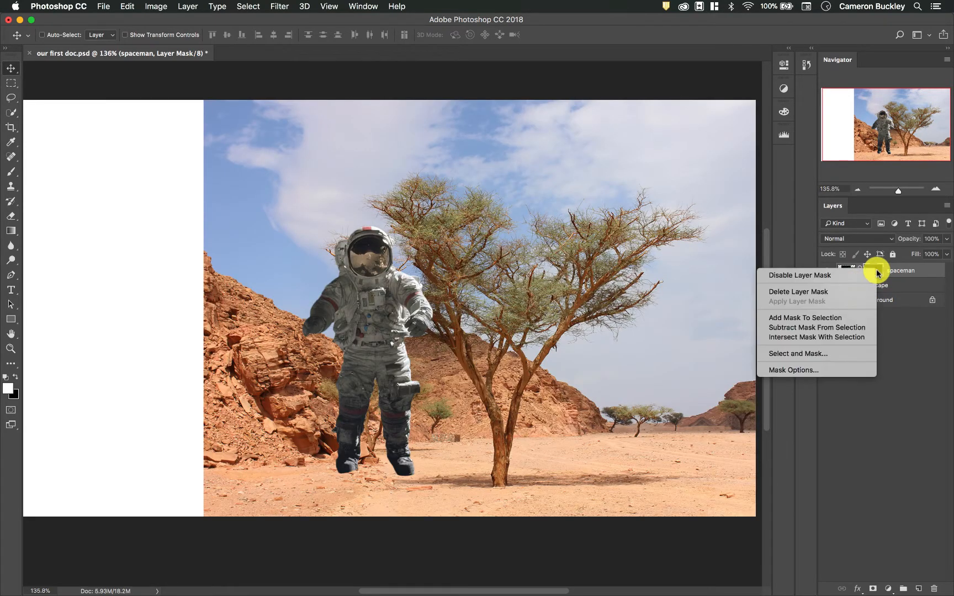
click(879, 269)
alt+click(879, 271)
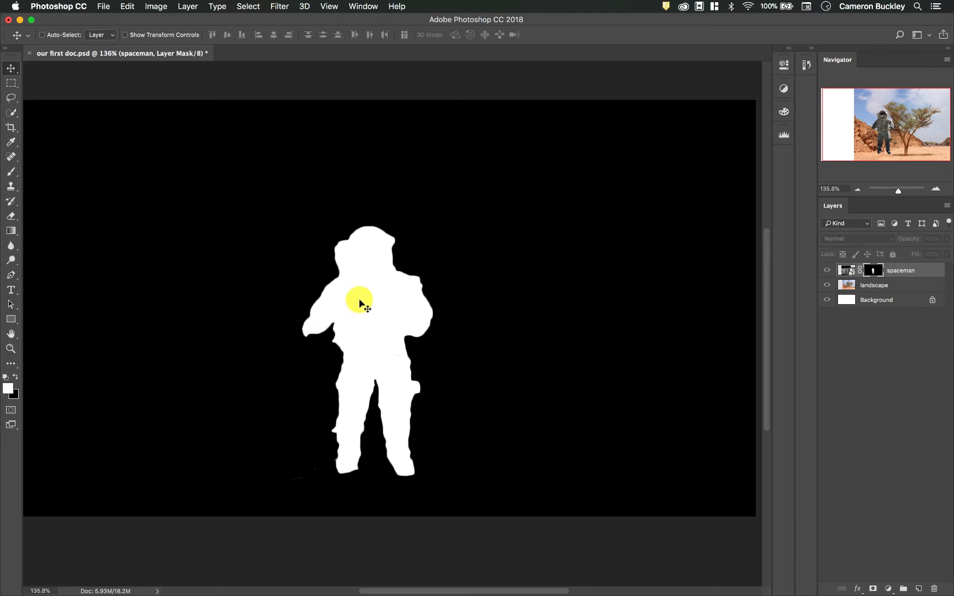
click(849, 271)
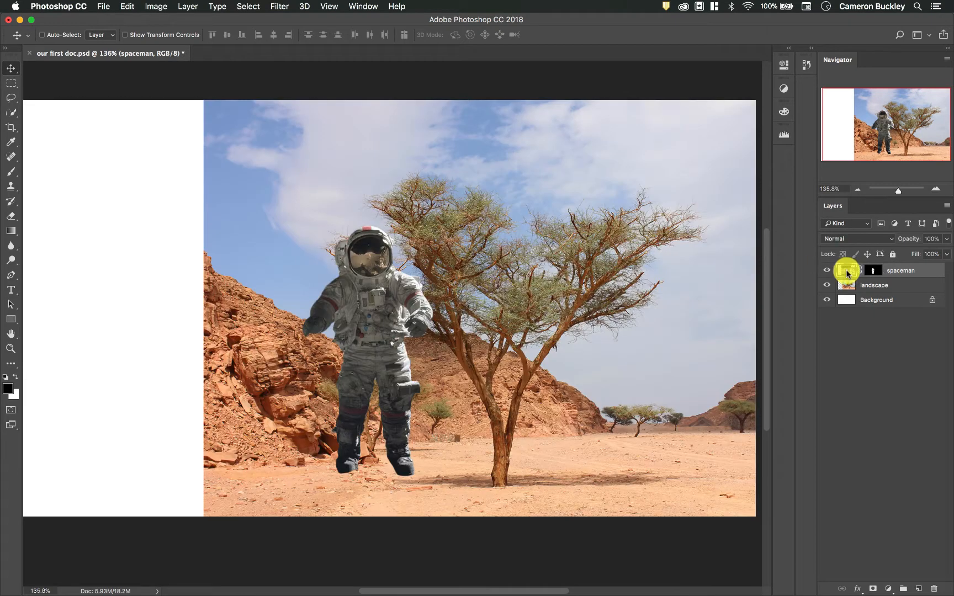
Display the spaceman mask alone and paint a soft white stroke outward from the astronaut's neck with the Brush tool
alt+click(877, 270)
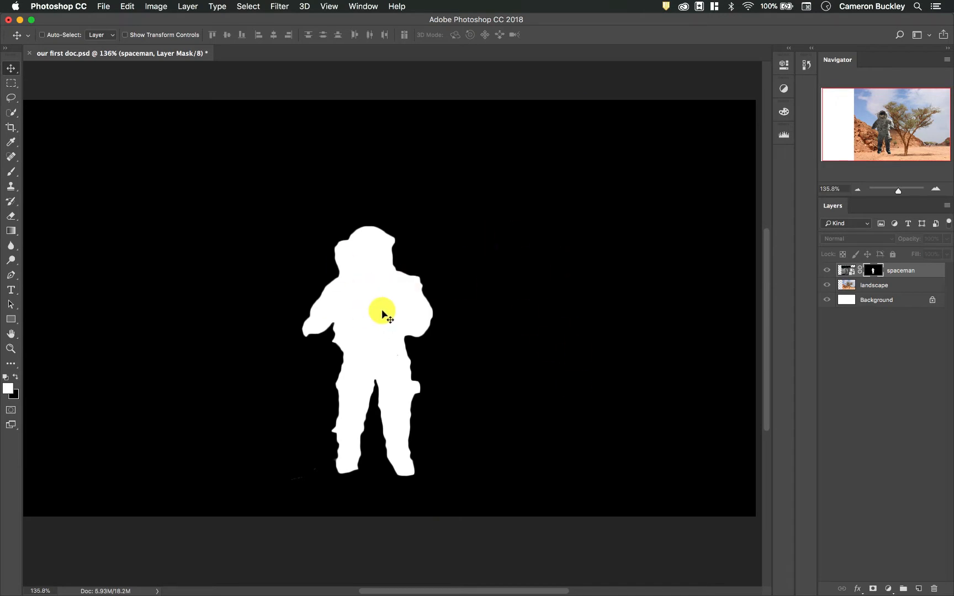
click(10, 172)
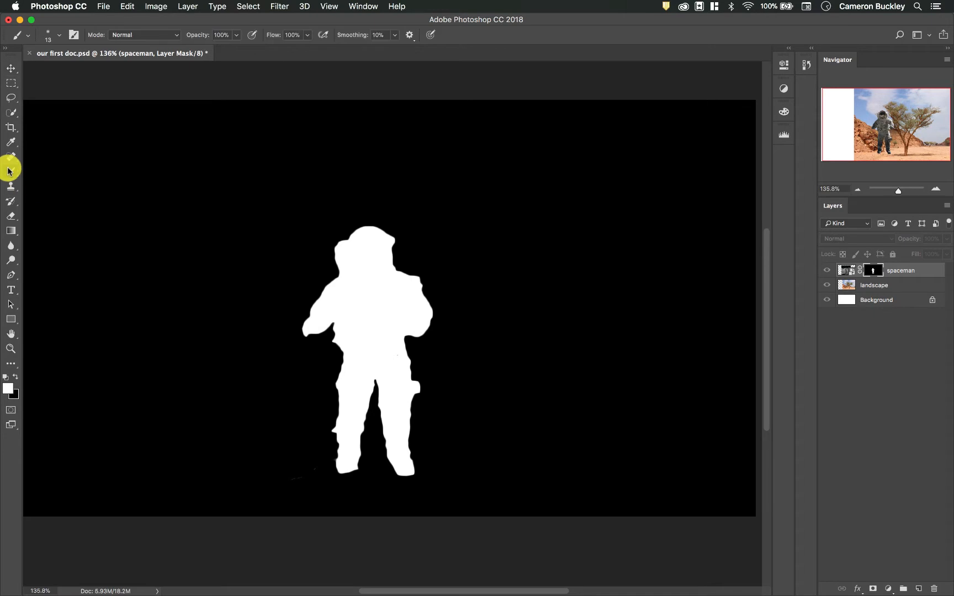
right_click(8, 169)
click(44, 169)
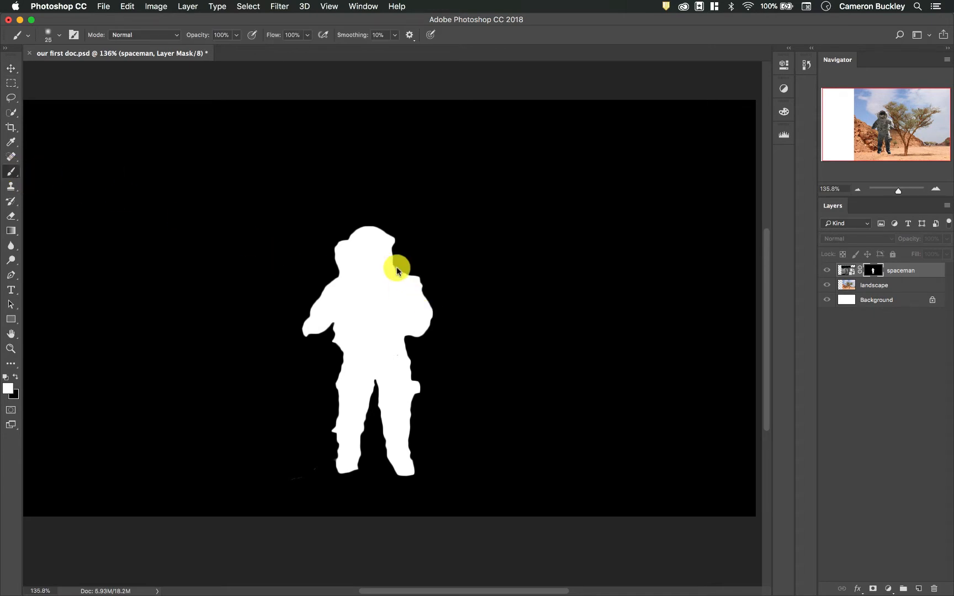
drag(397, 270, 458, 234)
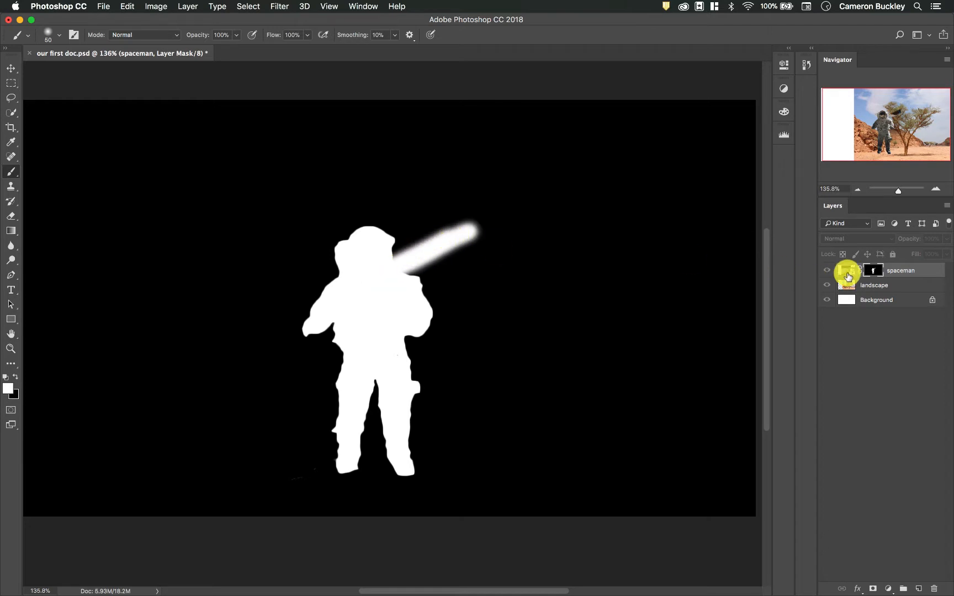
Return to the spaceman layer's image and move the astronaut away from the large tree, beside the red rocks
click(848, 270)
key(x)
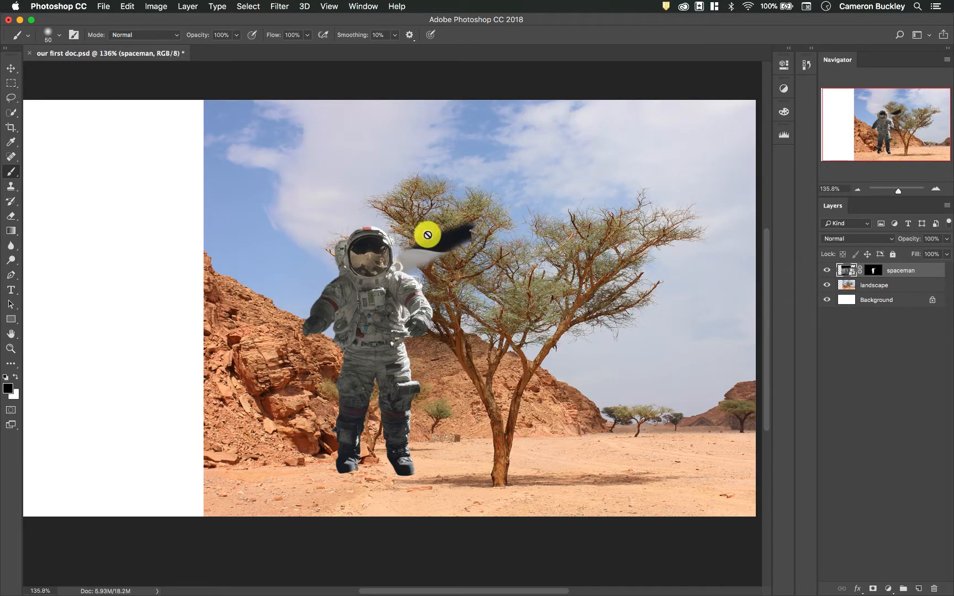
key(v)
drag(349, 289, 302, 303)
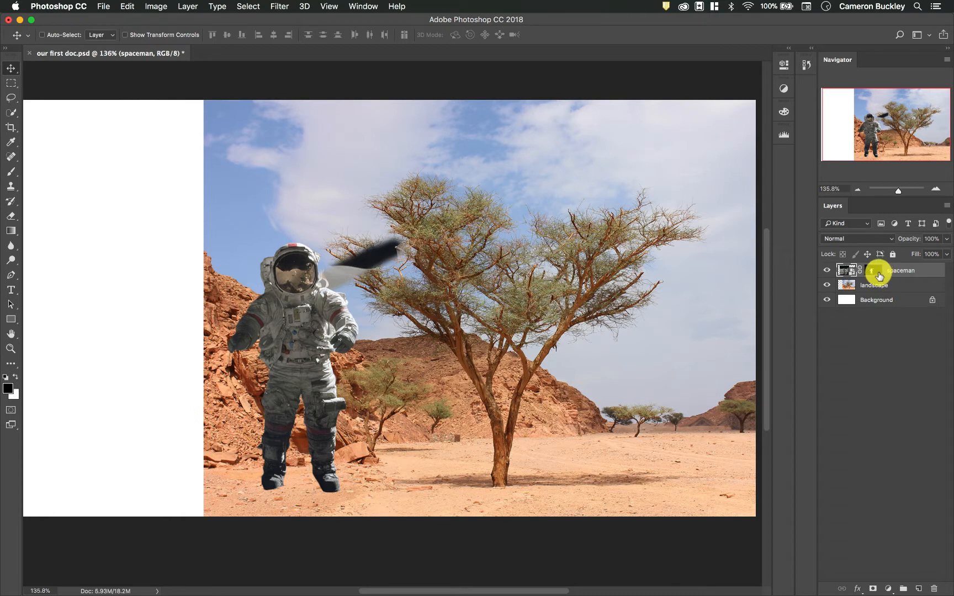
Paint black over the white stroke on the spaceman layer's mask with a 50 px brush and return to the composite
click(877, 271)
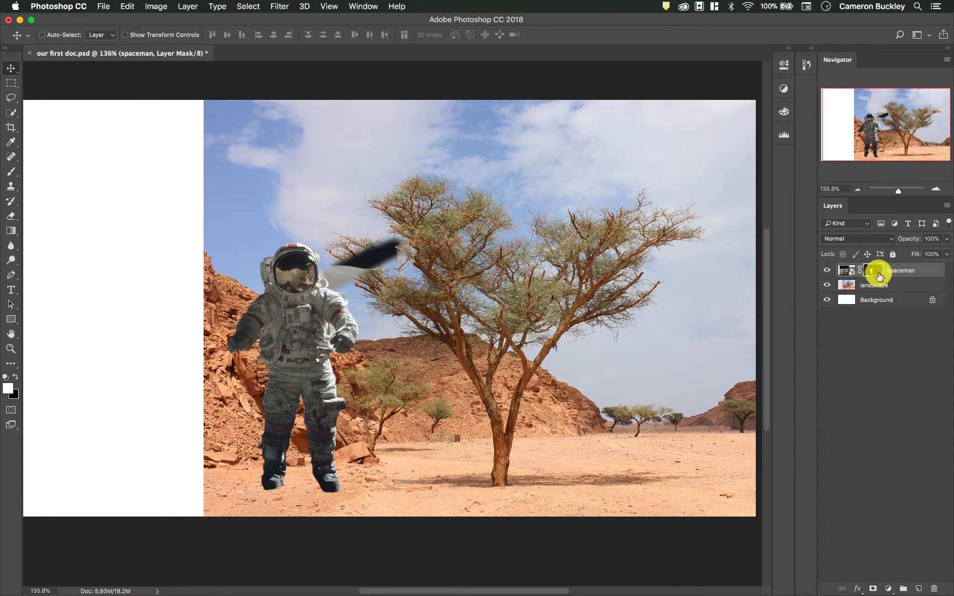
alt+click(878, 274)
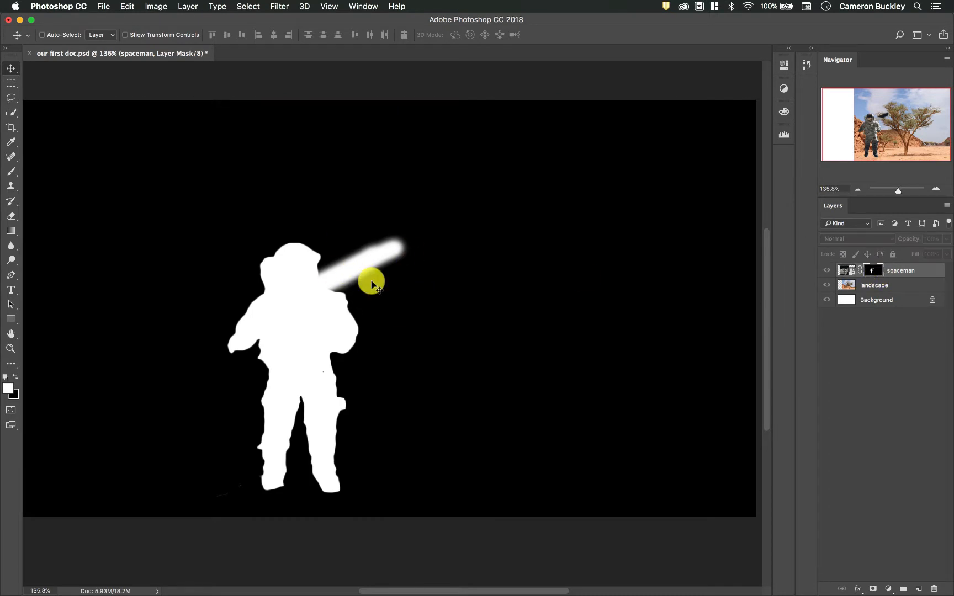
key(b)
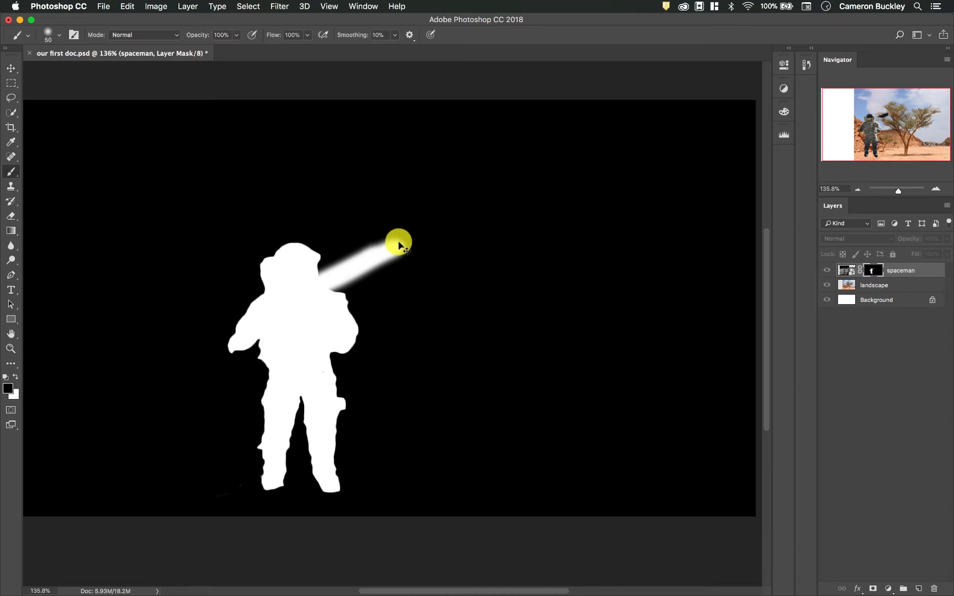
mouse_move(390, 246)
mouse_down()
mouse_move(351, 259)
mouse_move(348, 269)
mouse_move(360, 261)
mouse_move(359, 295)
mouse_move(339, 279)
mouse_up()
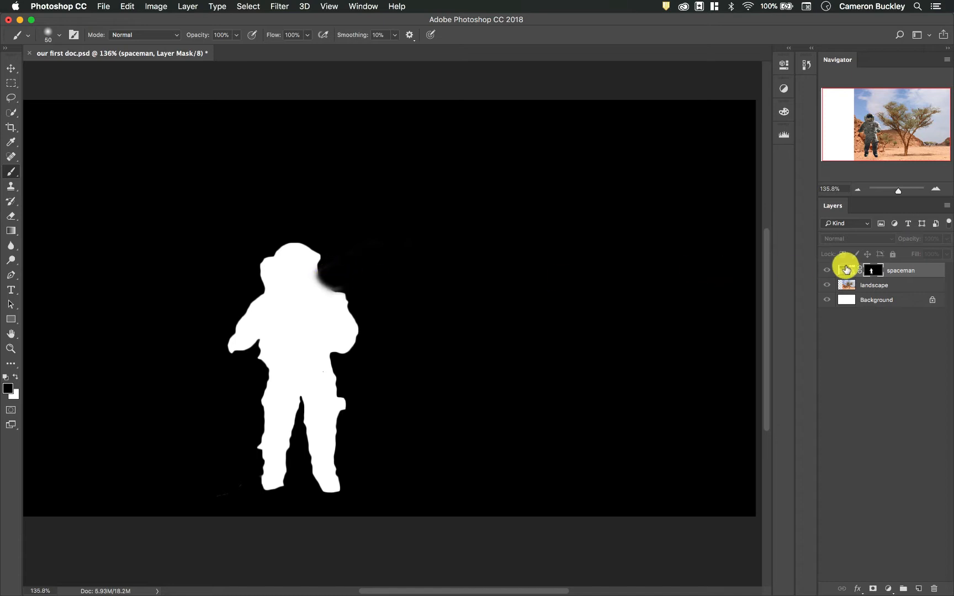
click(846, 270)
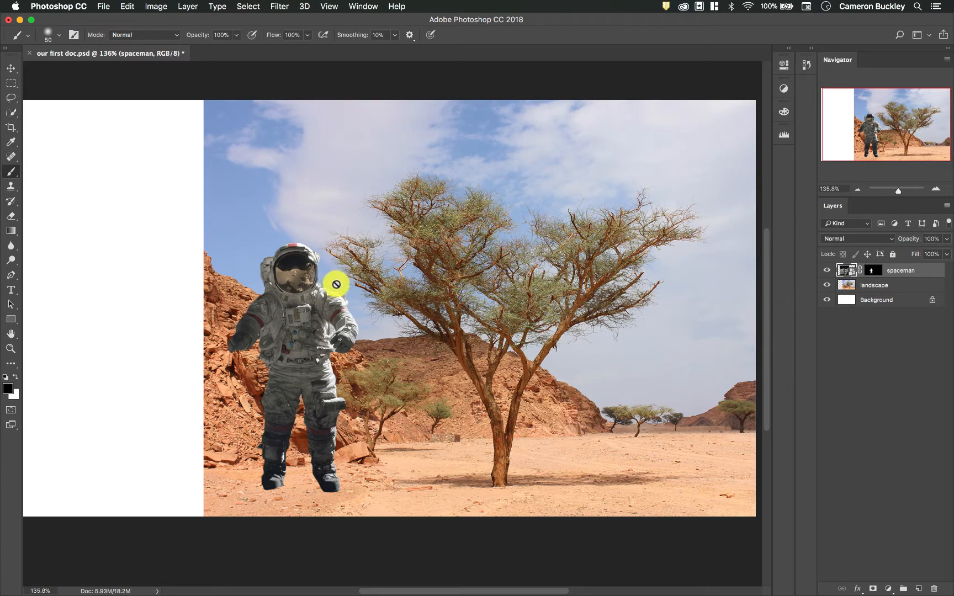
Undo the black painting, the astronaut's move and the white stroke on the mask
key(super+z)
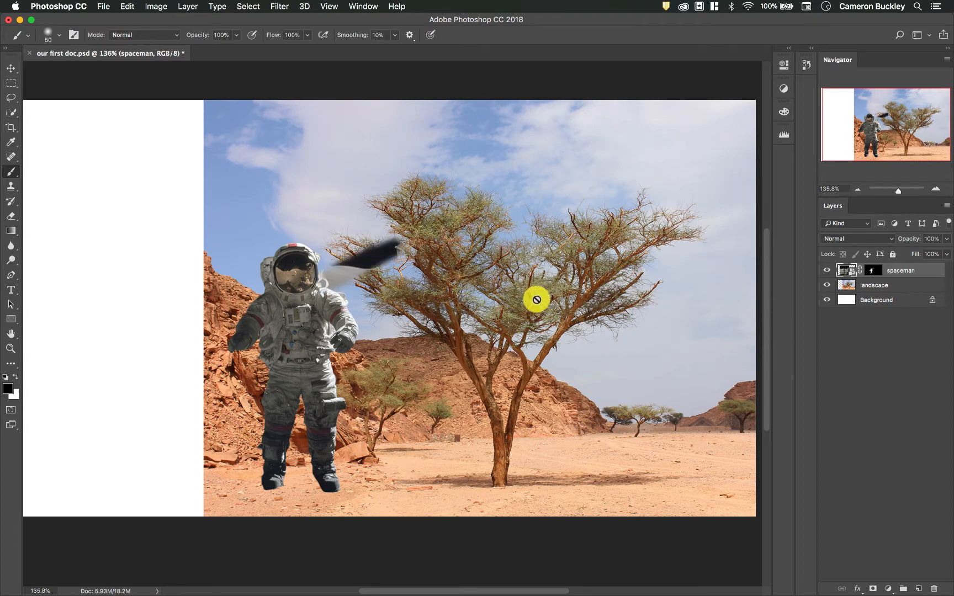
key(super+alt+z)
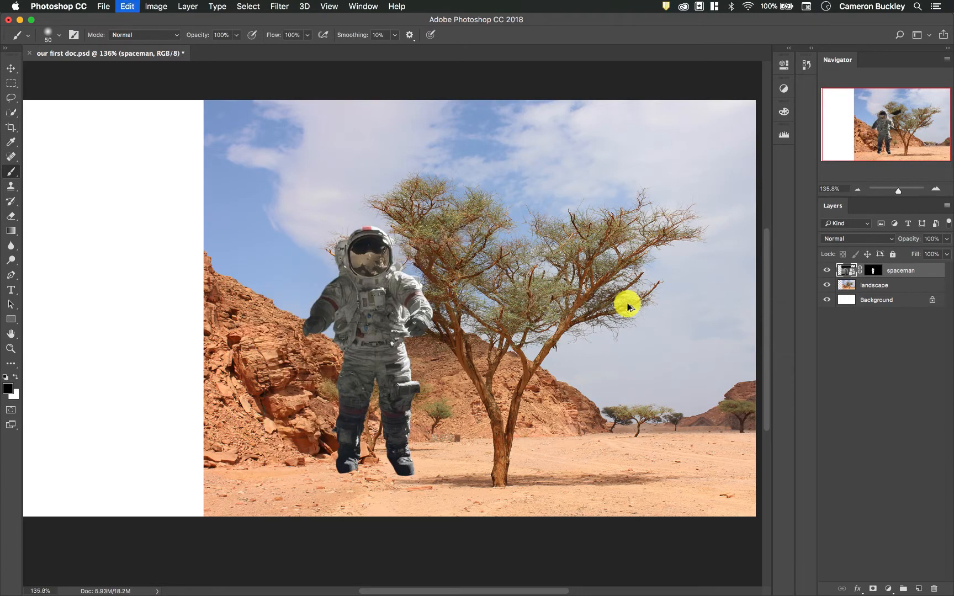
key(super+alt+z)
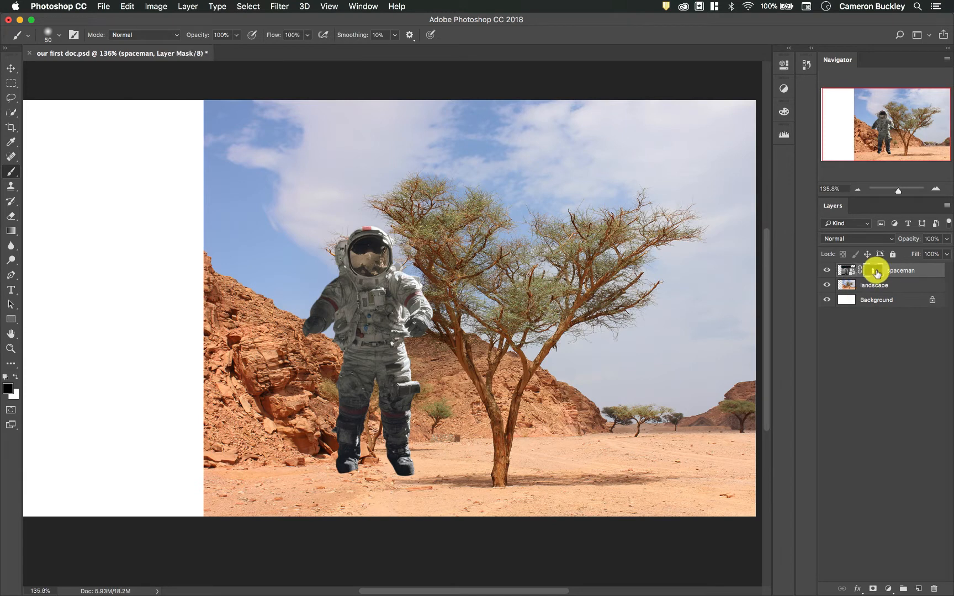
Display the spaceman mask alone, paint black over the white dab beside the helmet, and return to the composite
alt+click(877, 273)
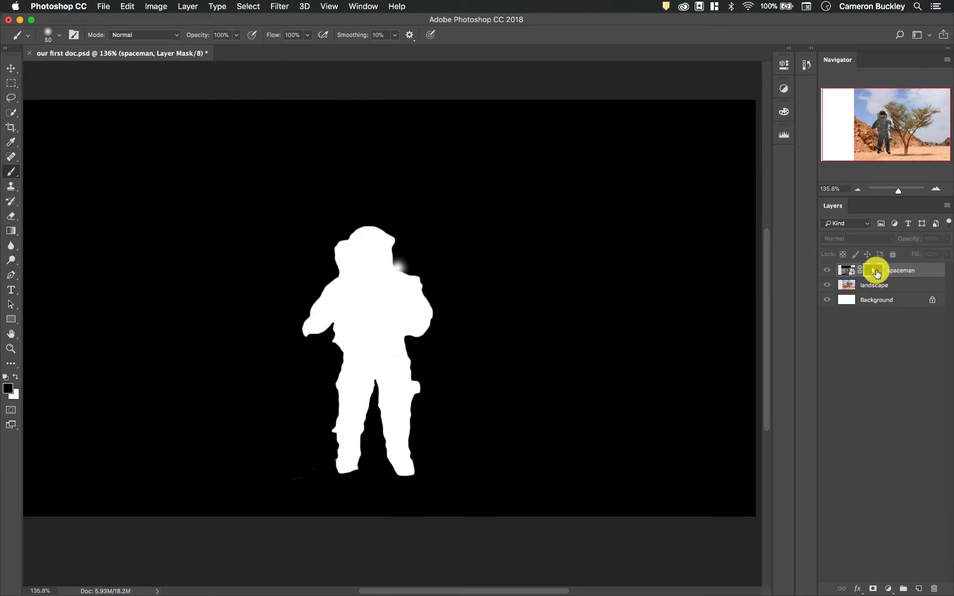
click(401, 265)
click(848, 271)
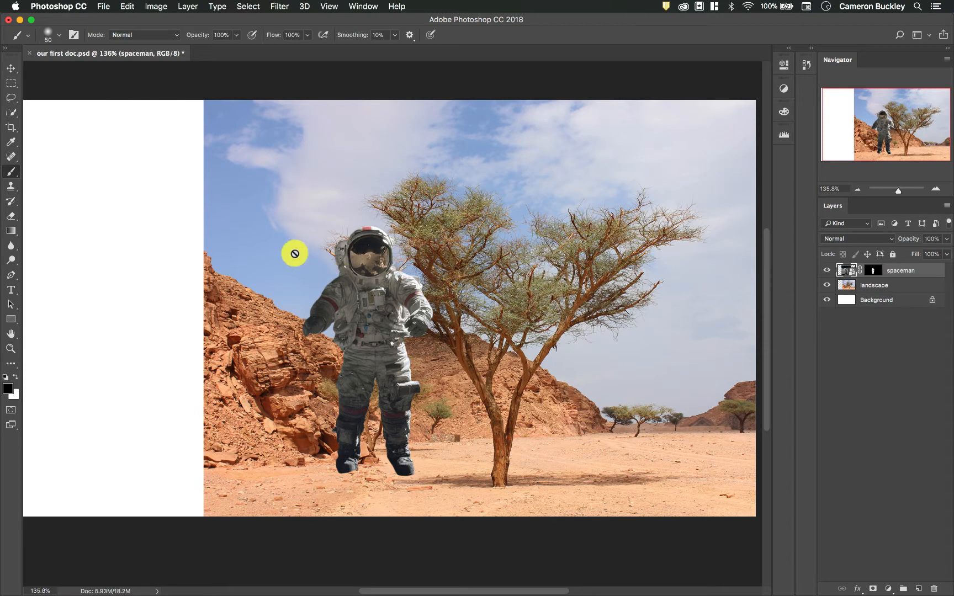
Target the spaceman layer's image and move the astronaut with the Move tool in front of the large tree's branches
click(11, 68)
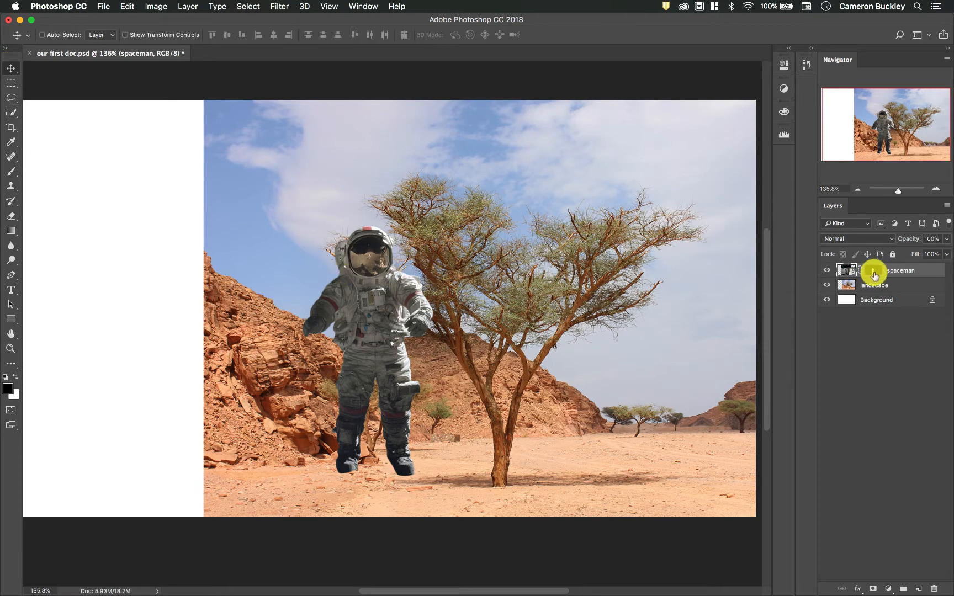
drag(870, 271, 874, 279)
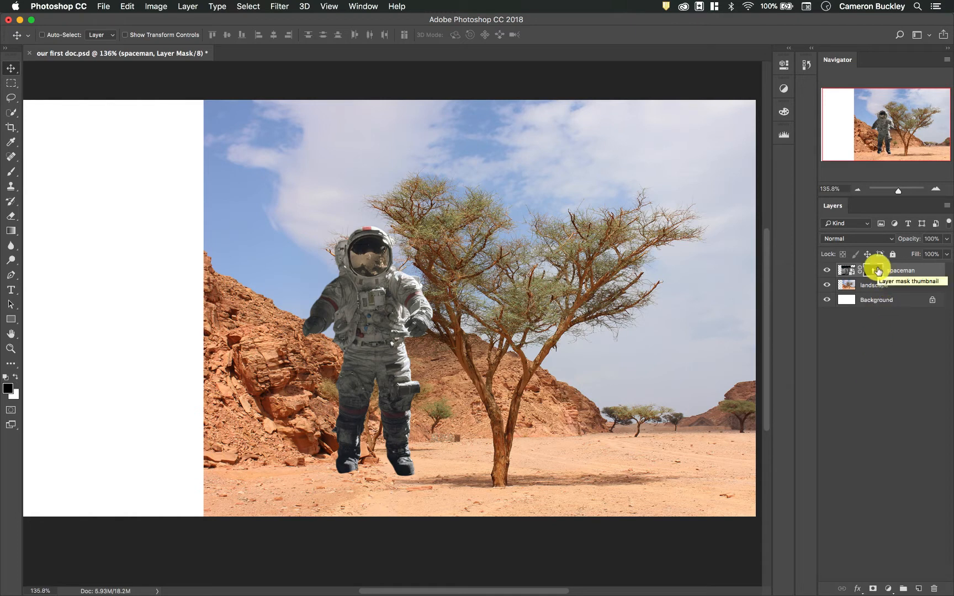
click(850, 270)
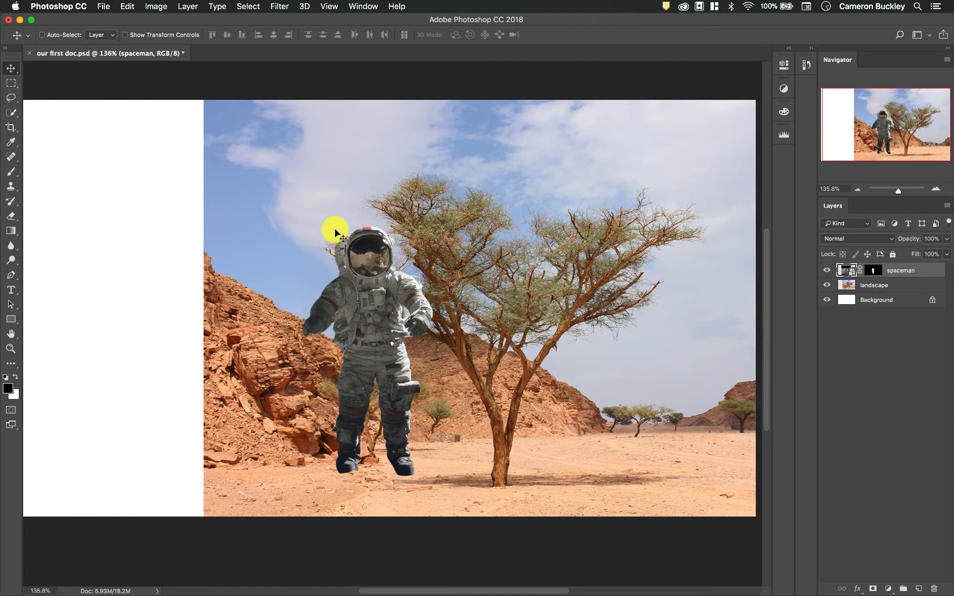
drag(366, 275, 431, 283)
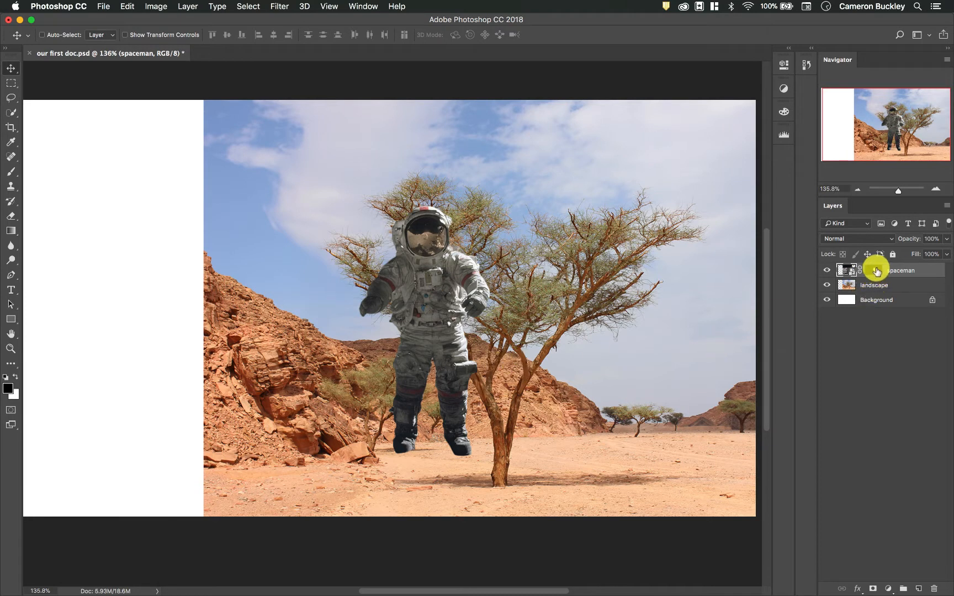
Compare the spaceman layer's image and mask by targeting each in turn and displaying the mask alone on the canvas
click(843, 270)
click(870, 270)
click(848, 270)
click(869, 271)
click(846, 271)
click(875, 270)
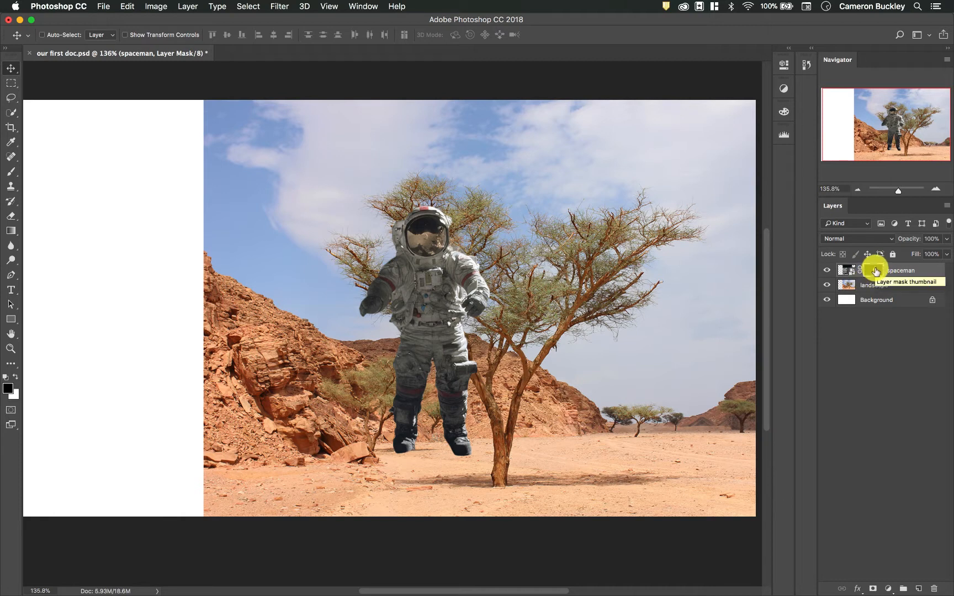
alt+click(876, 270)
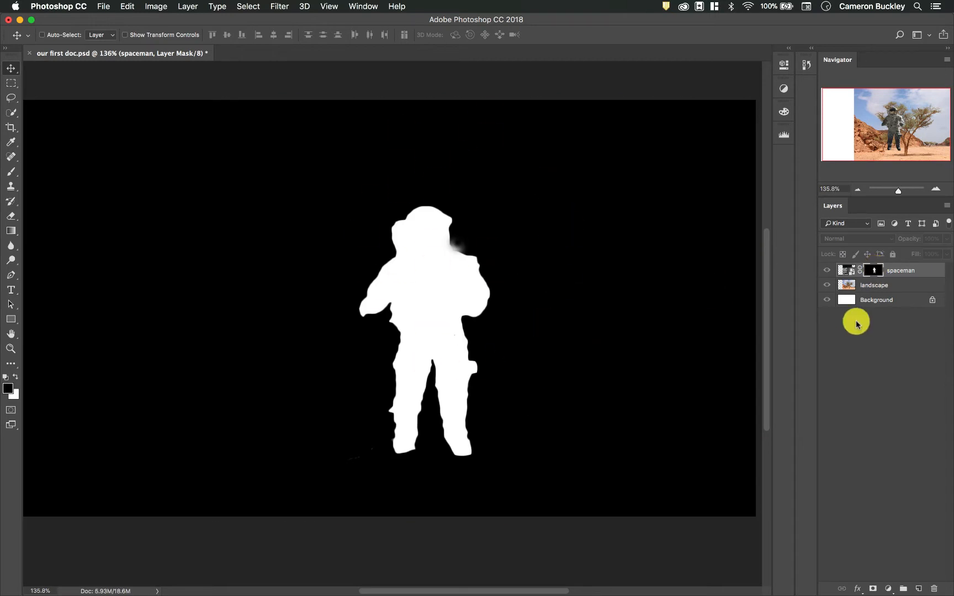
alt+click(877, 271)
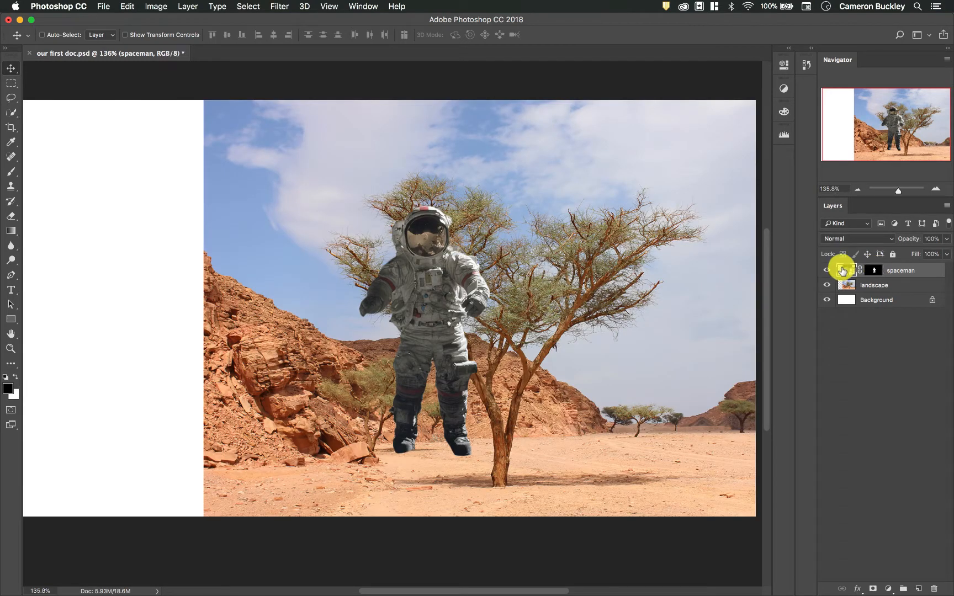
alt+click(876, 272)
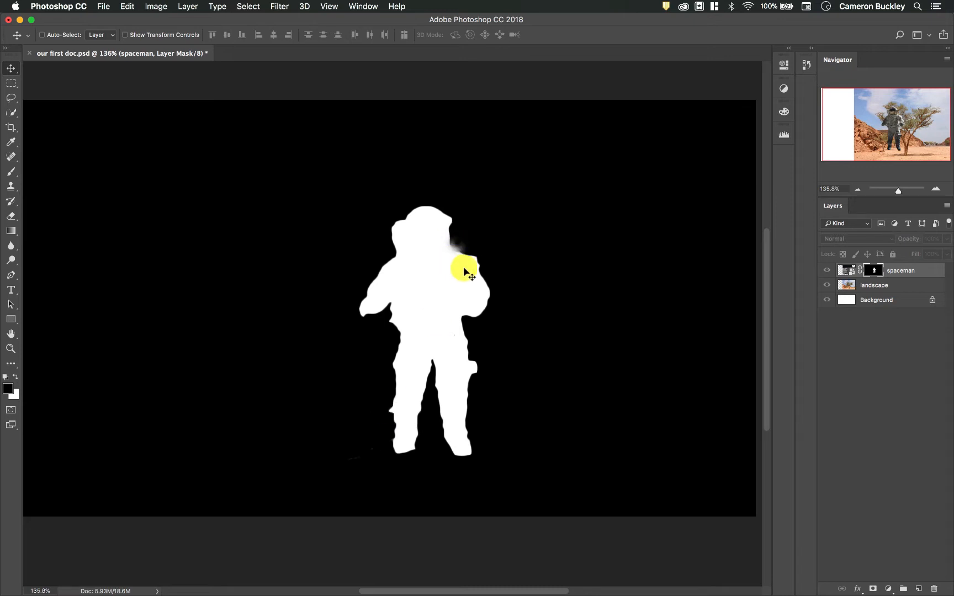
Target the spaceman layer's image and move the astronaut to the right of the large tree, standing on the sand
click(846, 269)
drag(445, 315, 615, 296)
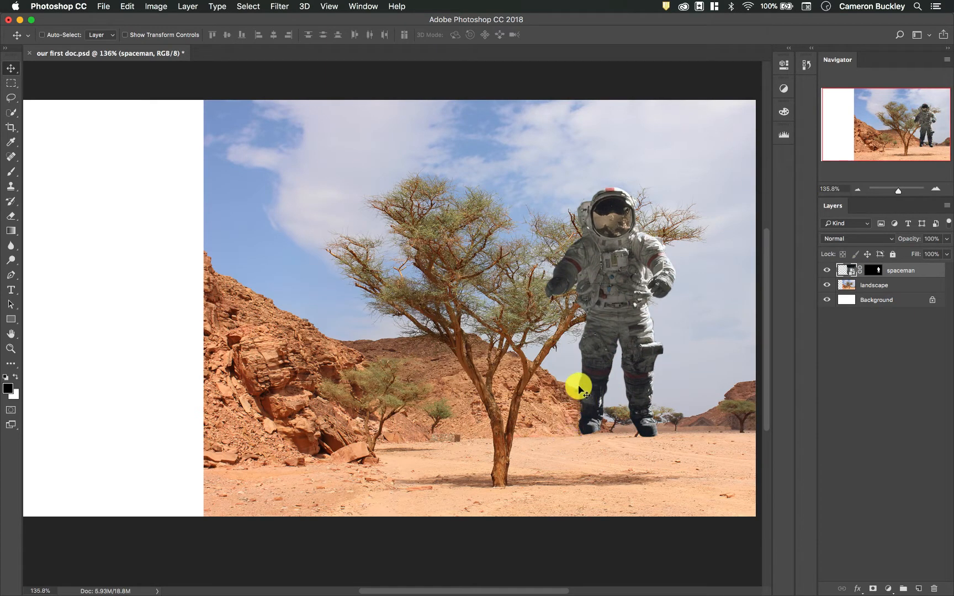
drag(595, 368, 622, 410)
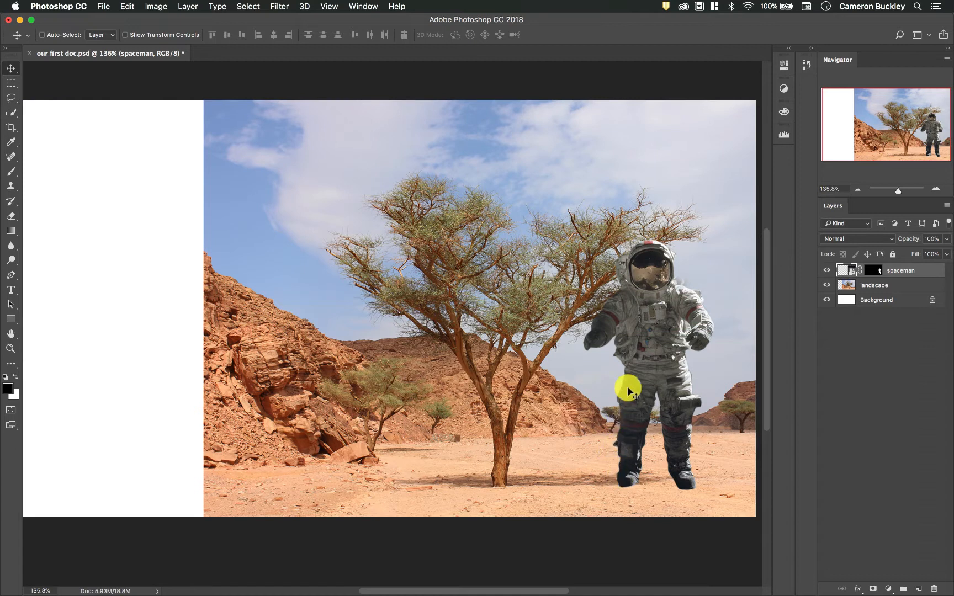
Display the spaceman mask alone and, in that view, move the astronaut back in front of the large tree
click(842, 276)
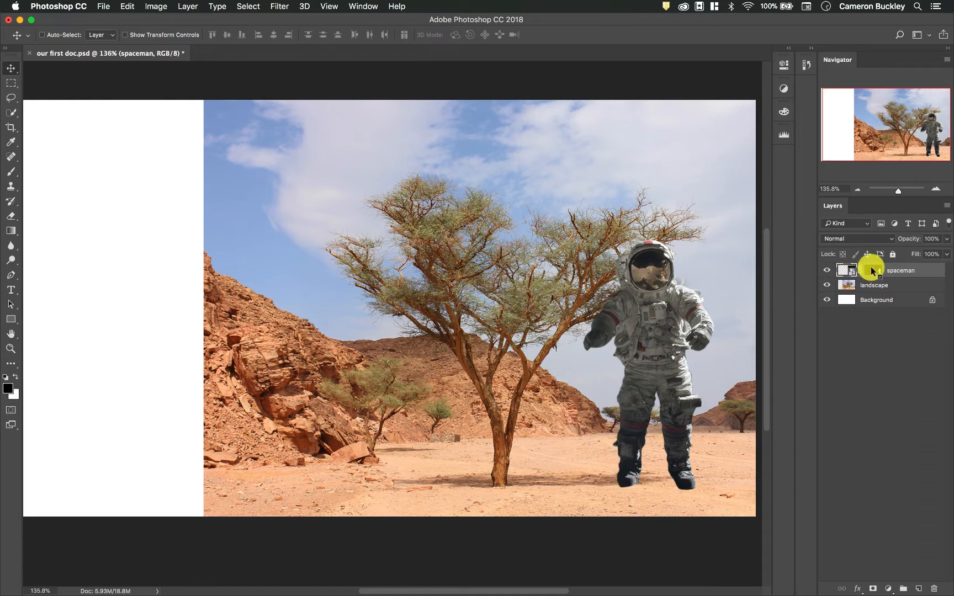
alt+click(875, 271)
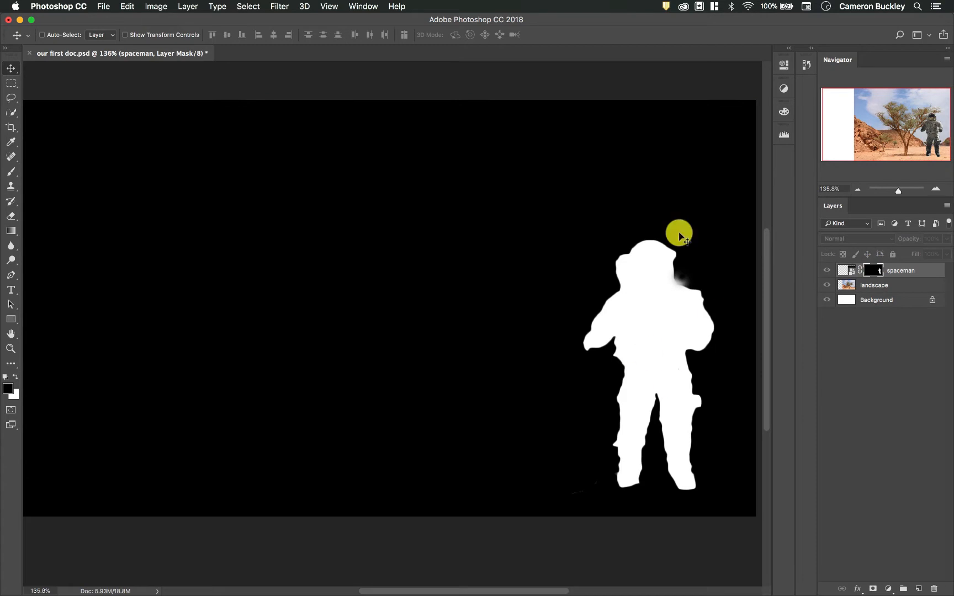
click(844, 271)
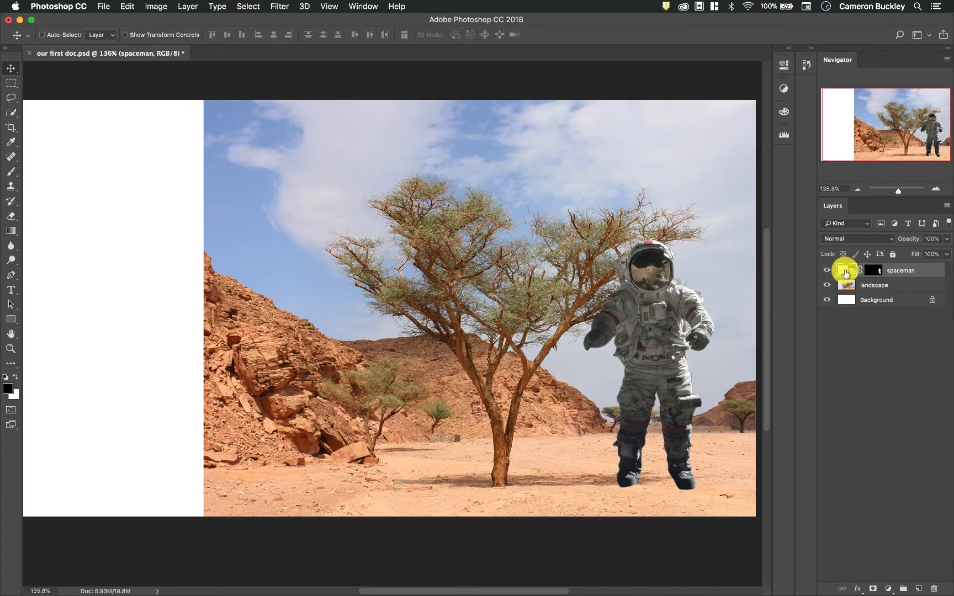
alt+click(879, 271)
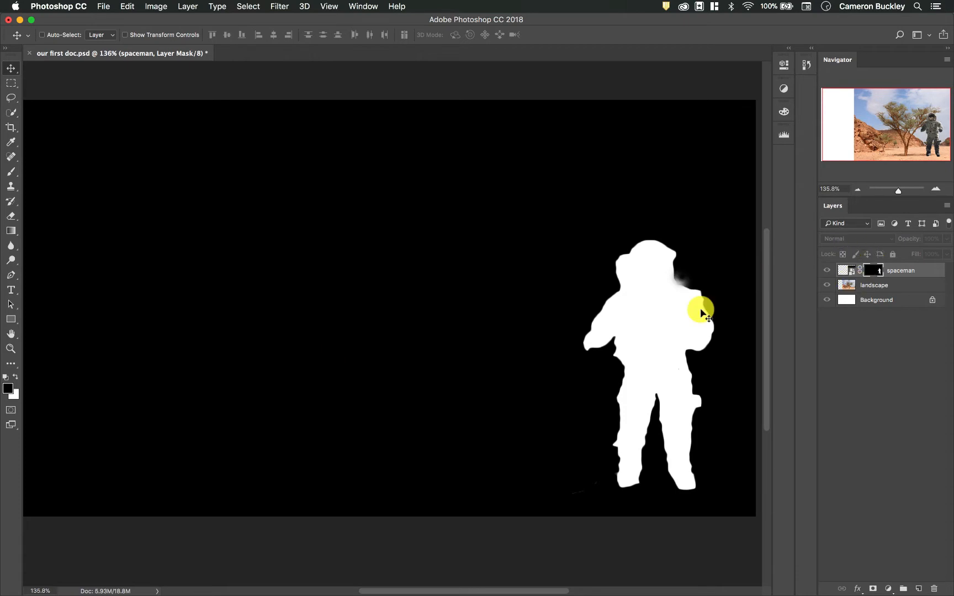
drag(708, 312, 539, 286)
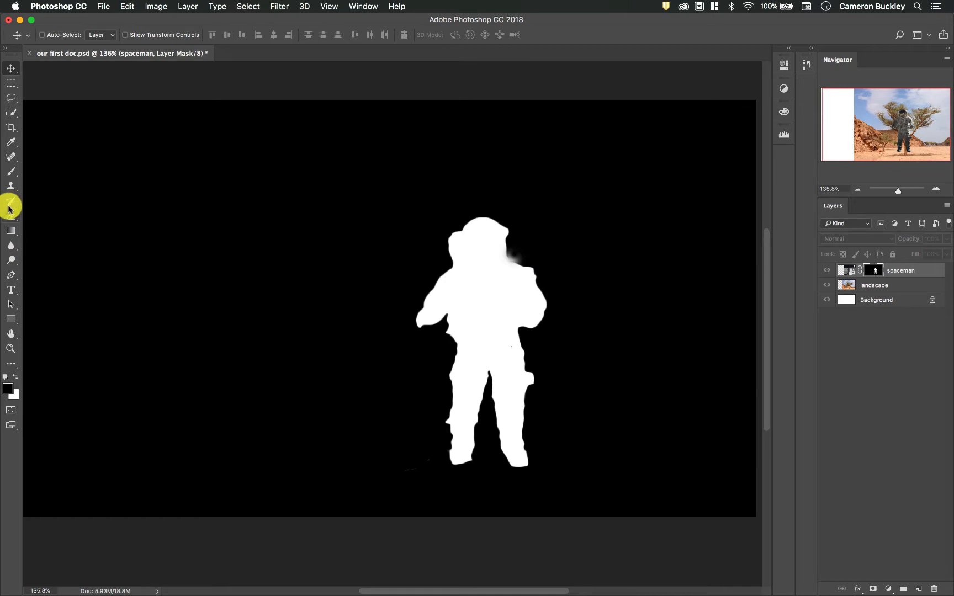
Set the Brush to 36 px with 100% hardness and paint black over the mask's smudges beside the astronaut's helmet and lower leg
click(12, 172)
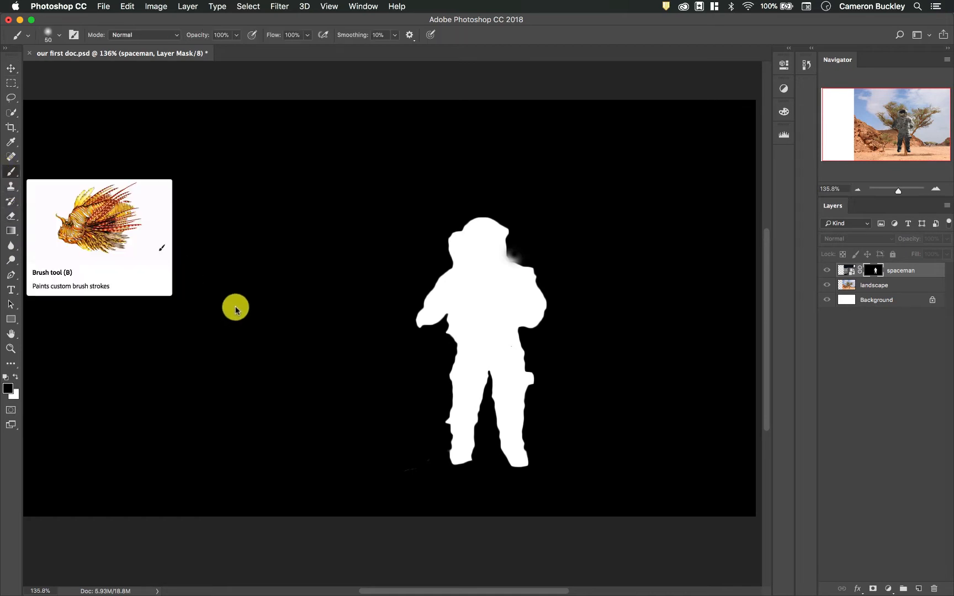
click(59, 35)
drag(81, 70, 158, 90)
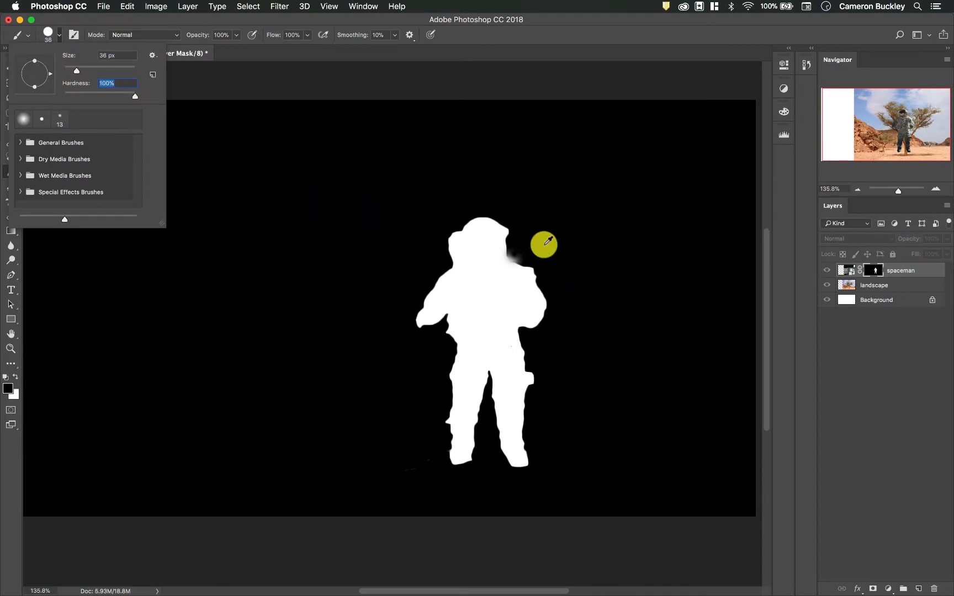
key(Return)
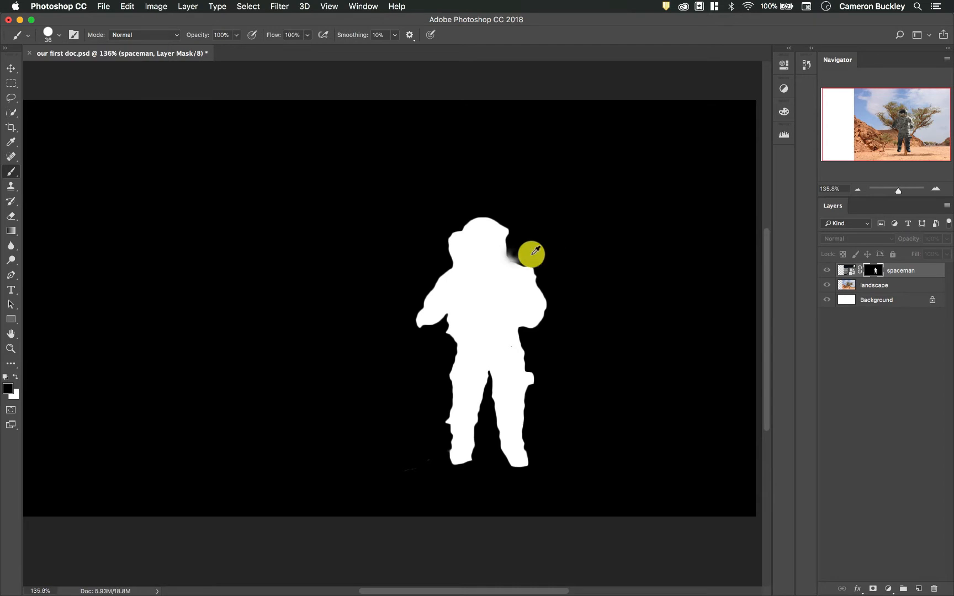
scroll(531, 254, up, 10)
mouse_move(506, 254)
mouse_down()
mouse_move(462, 254)
mouse_move(497, 261)
mouse_up()
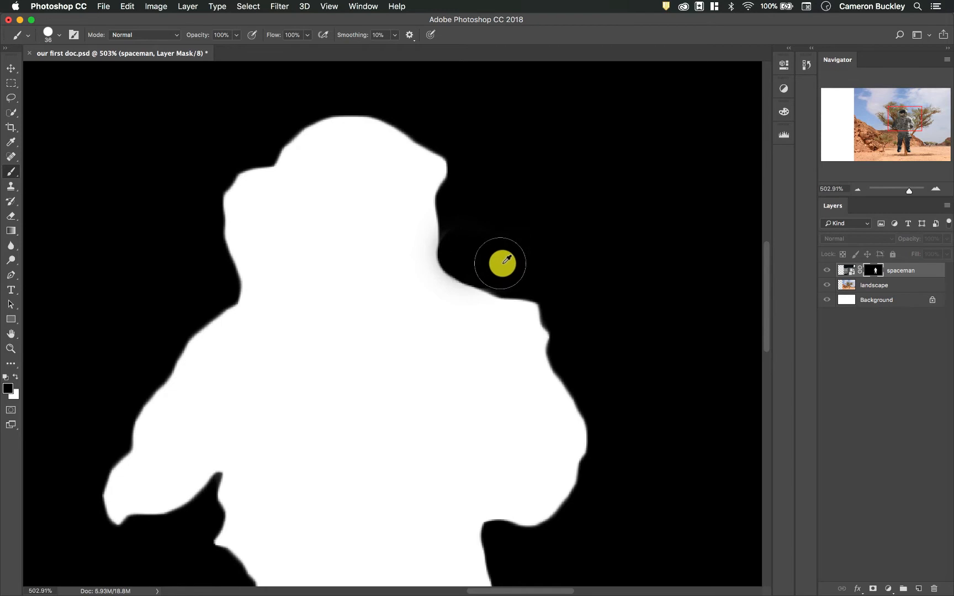
scroll(503, 262, down, 10)
mouse_move(175, 482)
mouse_down()
mouse_move(199, 451)
mouse_move(202, 479)
mouse_up()
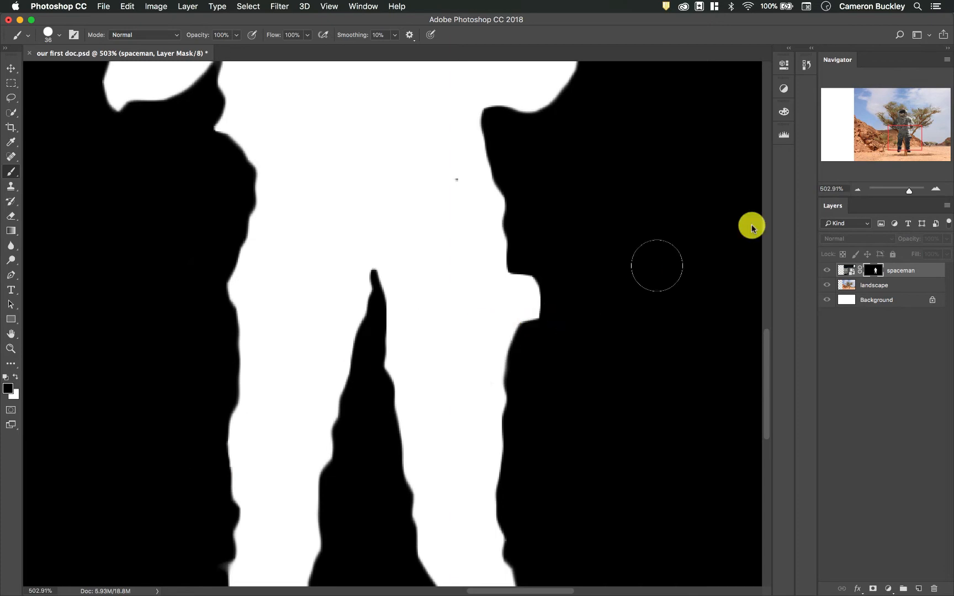
Undo the last softening of the spaceman mask's edge and compare the mask shown alone with the composite image
click(845, 270)
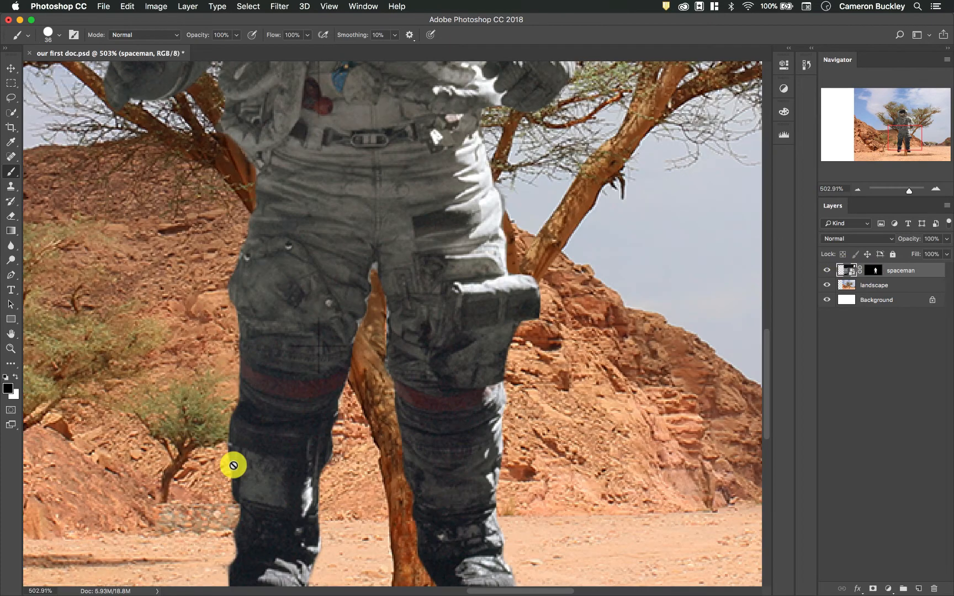
scroll(333, 379, up, 5)
scroll(334, 380, down, 4)
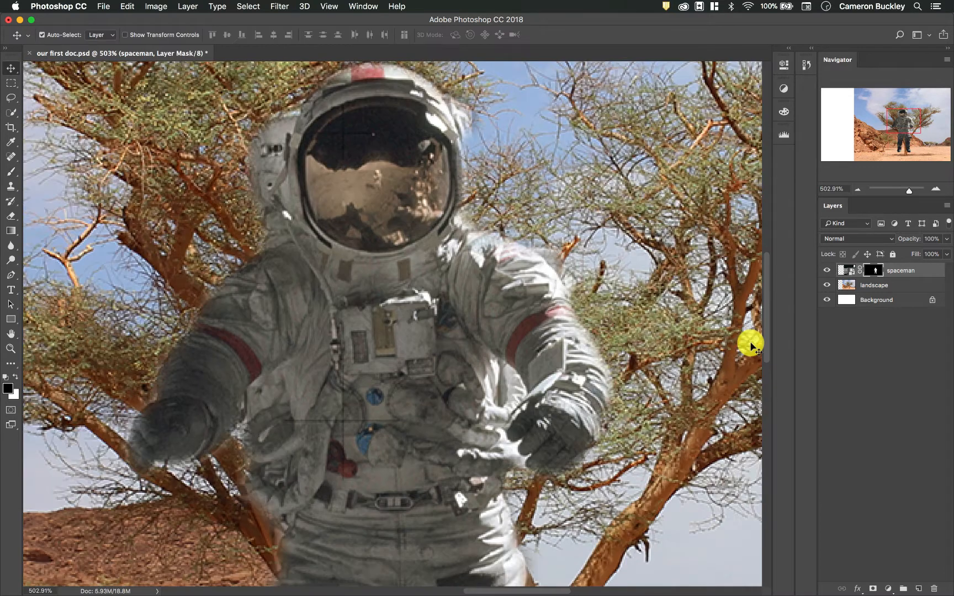
key(super+z)
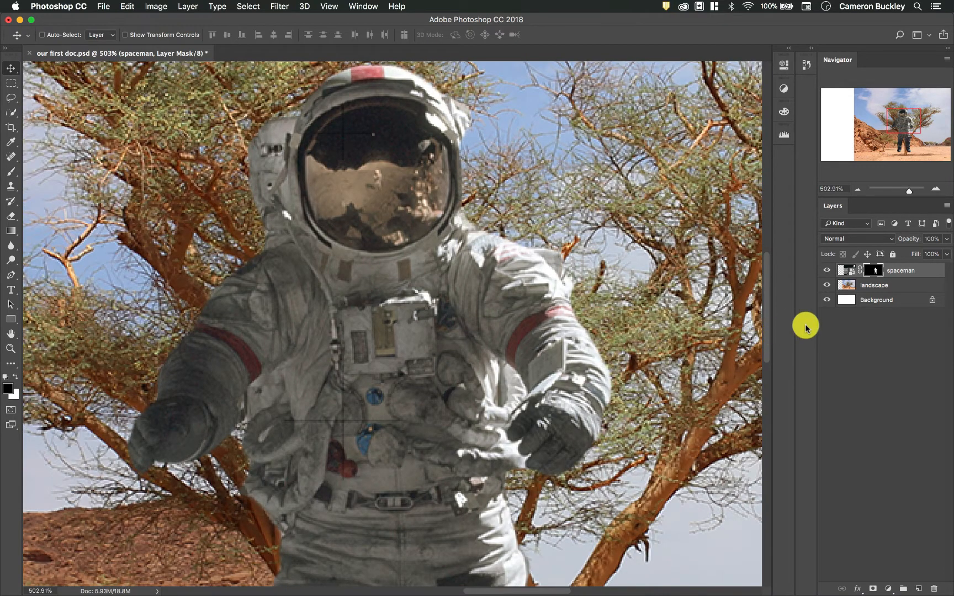
alt+click(877, 273)
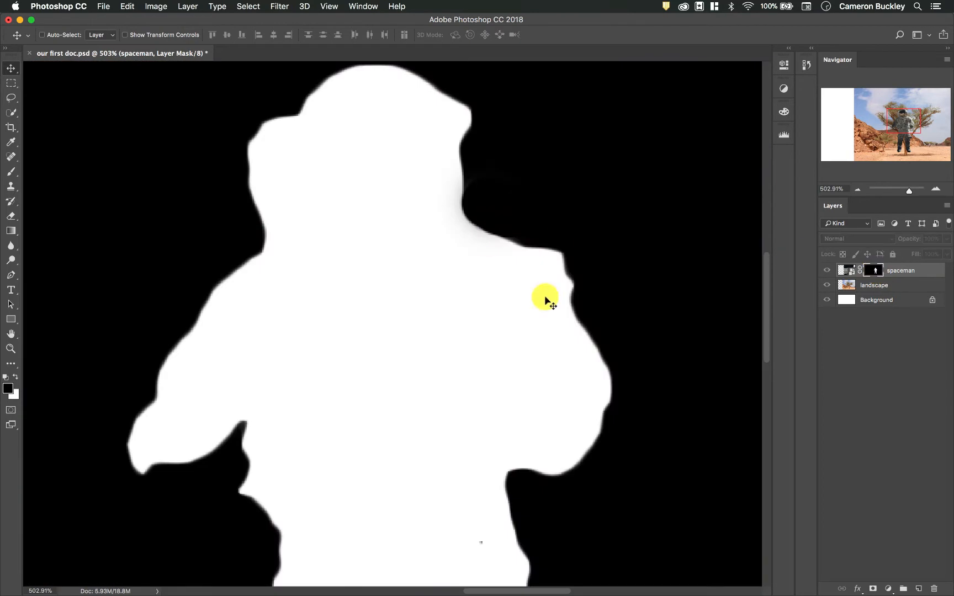
click(850, 271)
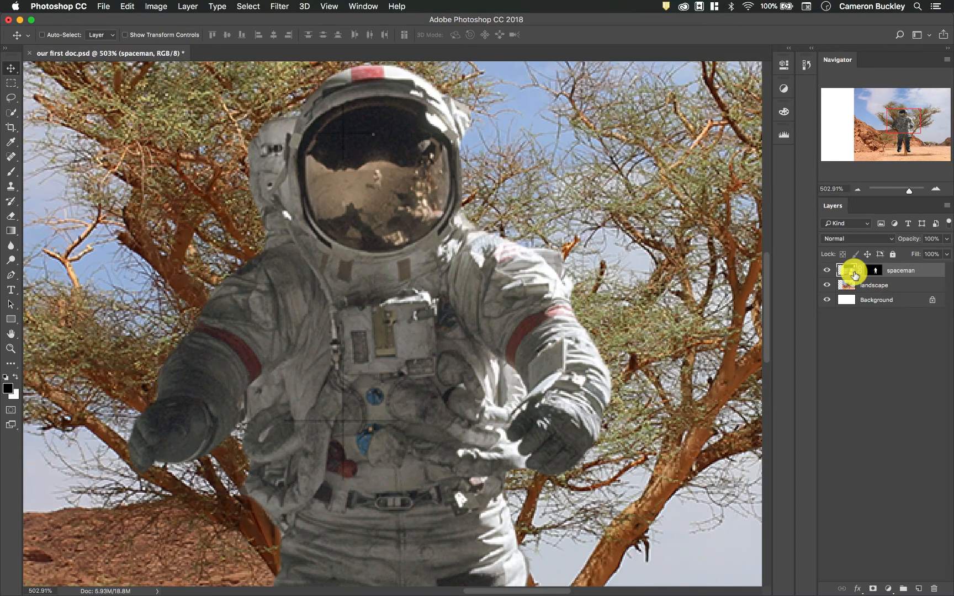
Refine the spaceman layer mask in Select and Mask with Contrast 10% and Shift Edge +4%, output to the layer mask
double_click(877, 273)
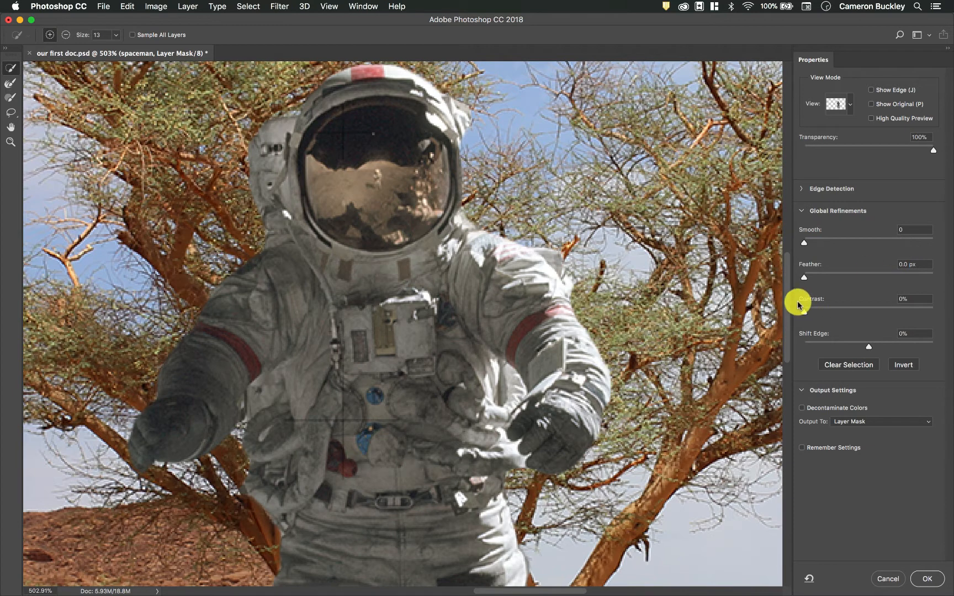
mouse_move(804, 311)
mouse_down()
mouse_move(824, 314)
mouse_move(805, 313)
mouse_up()
click(804, 242)
drag(821, 245, 762, 238)
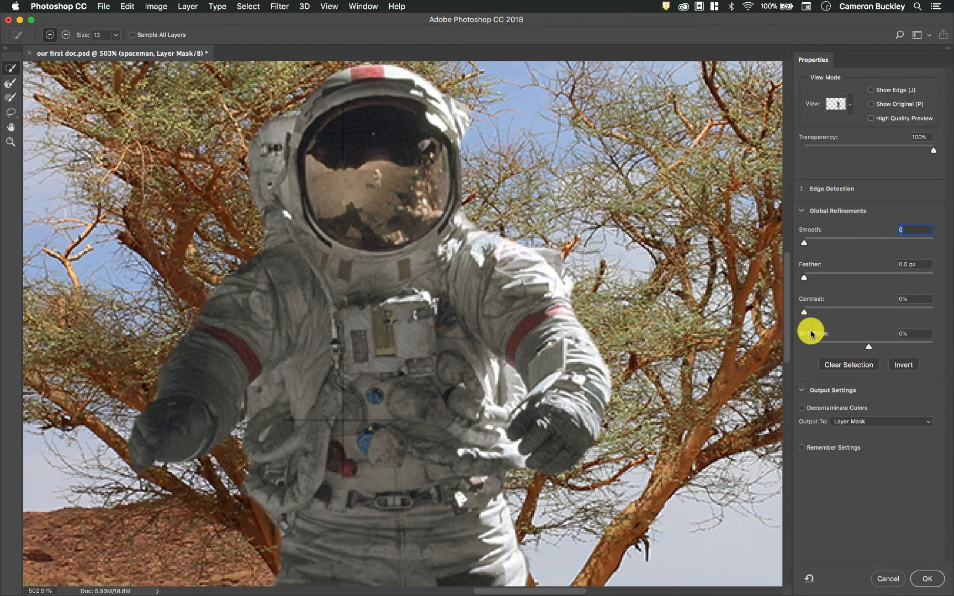
mouse_move(871, 349)
mouse_down()
mouse_move(818, 353)
mouse_move(930, 337)
mouse_move(874, 338)
mouse_up()
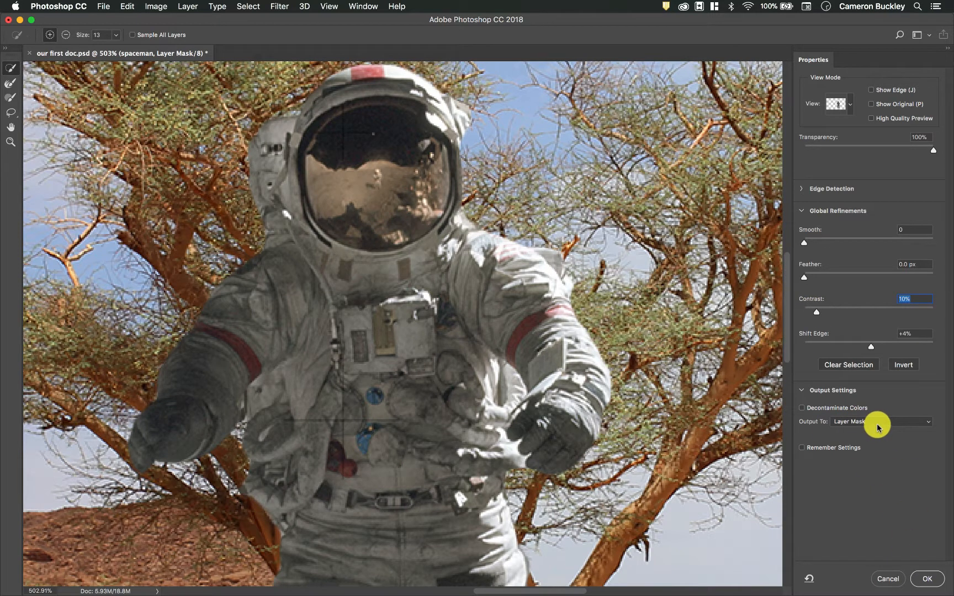
click(930, 579)
scroll(520, 224, down, 10)
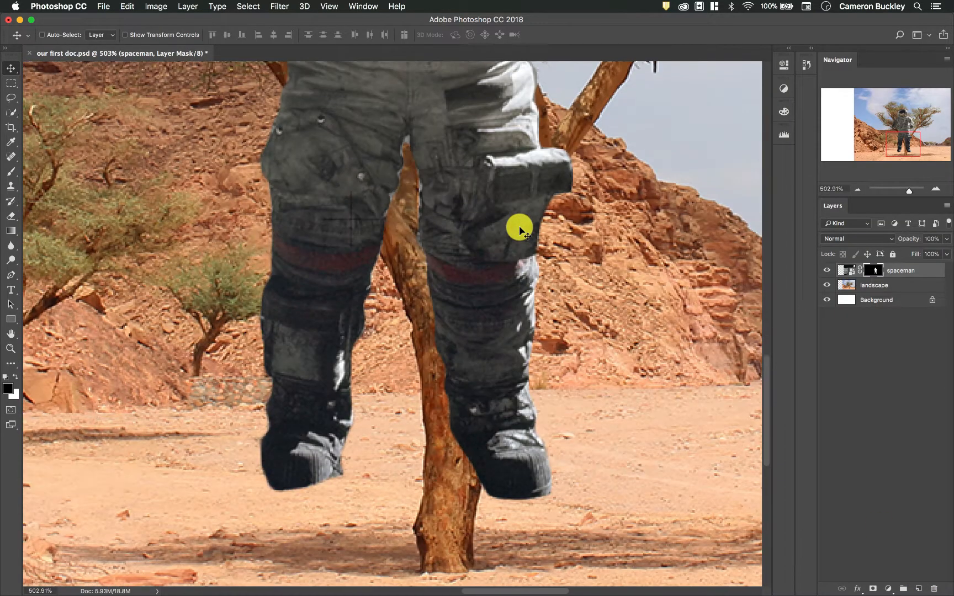
scroll(519, 230, up, 10)
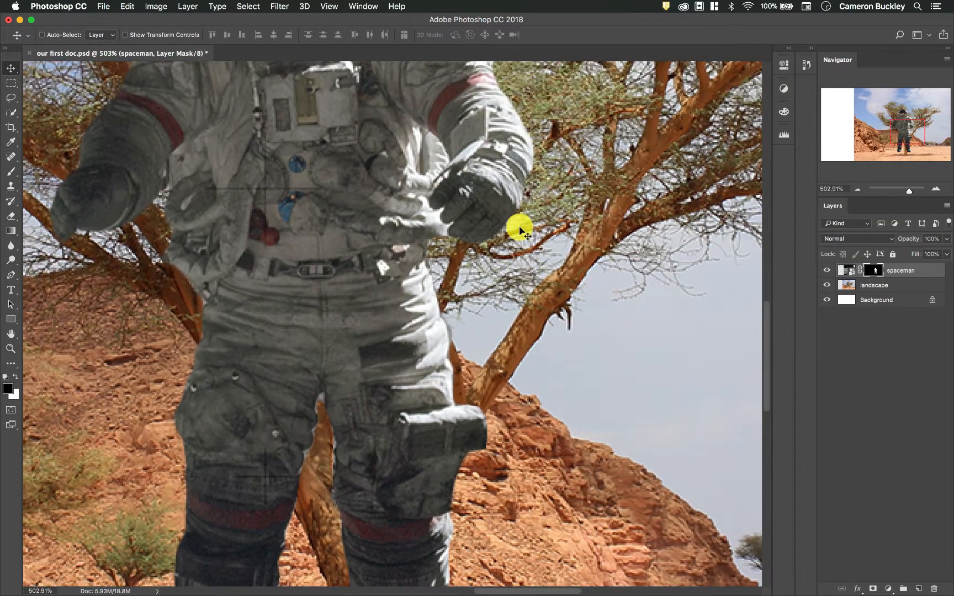
Scale the astronaut to 48.43% with Free Transform and place him on the sand just to the right of the large tree
key(super+0)
drag(473, 202, 635, 252)
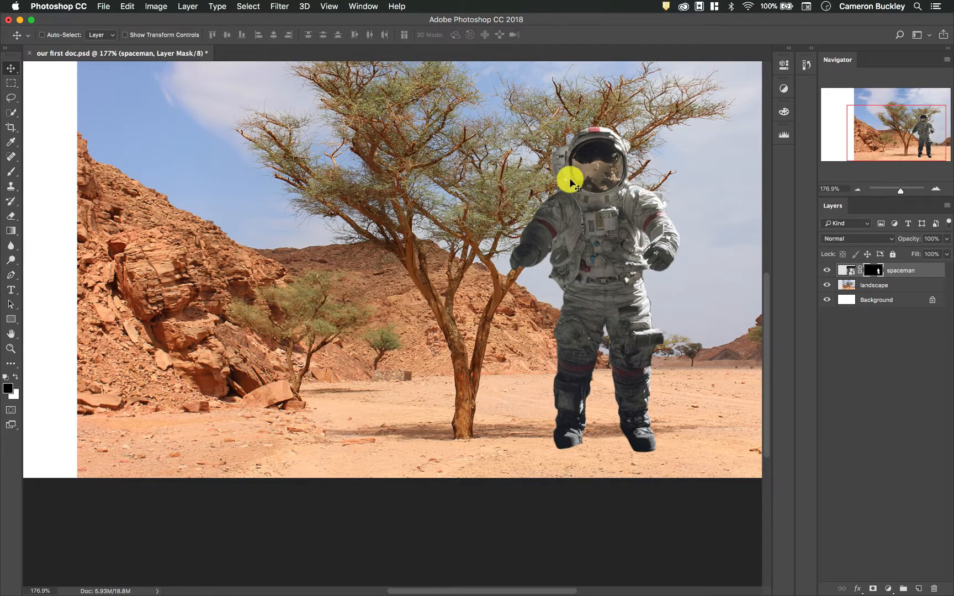
key(super+t)
scroll(597, 174, right, 5)
scroll(597, 175, up, 5)
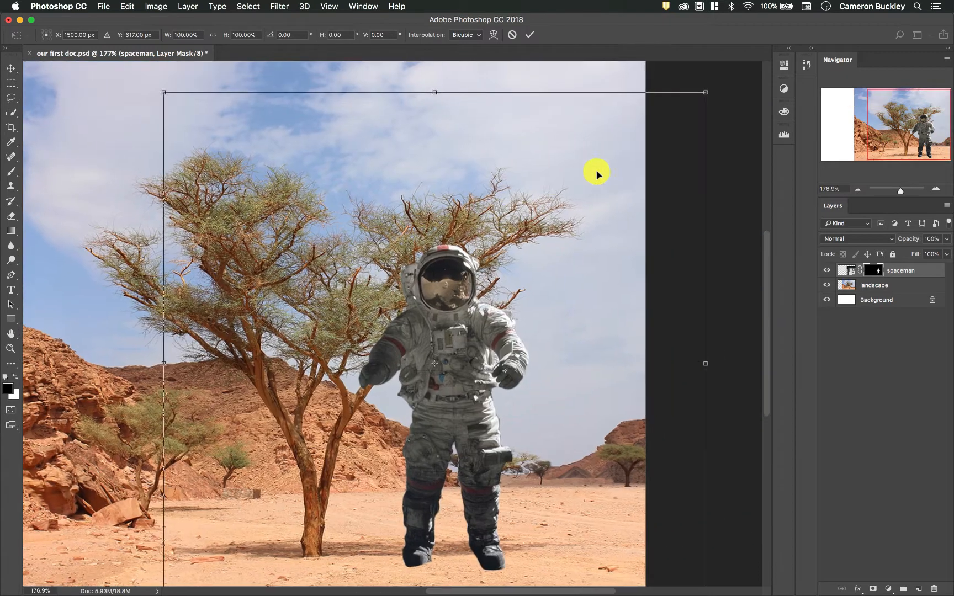
drag(705, 102, 390, 343)
drag(309, 478, 461, 432)
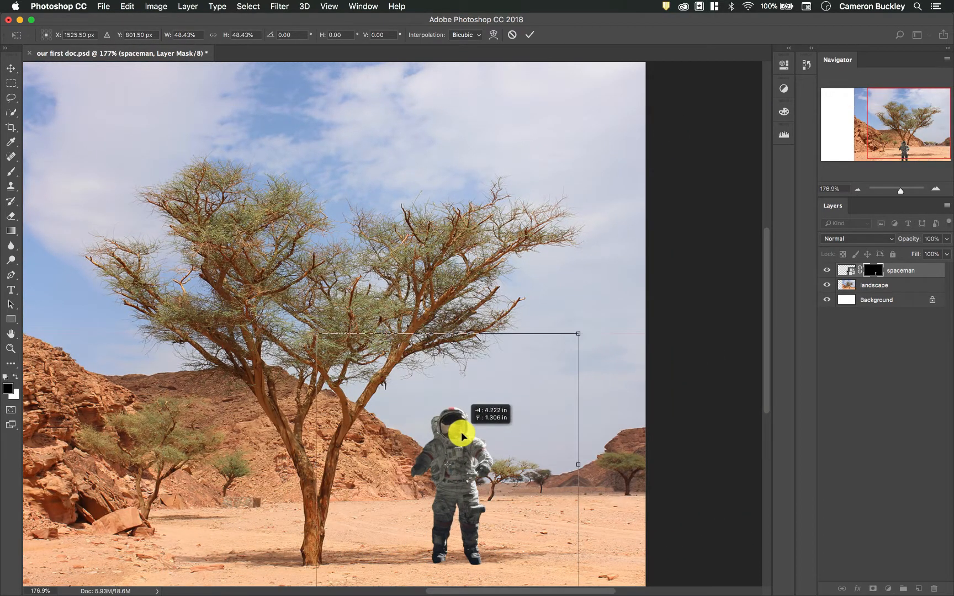
scroll(461, 432, down, 5)
scroll(461, 432, left, 4)
key(Return)
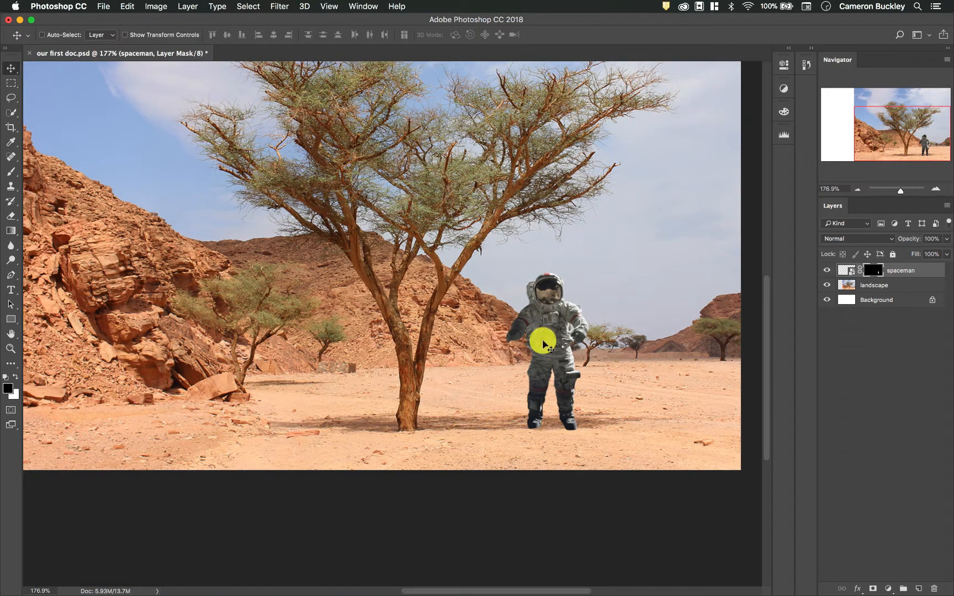
drag(556, 354, 520, 362)
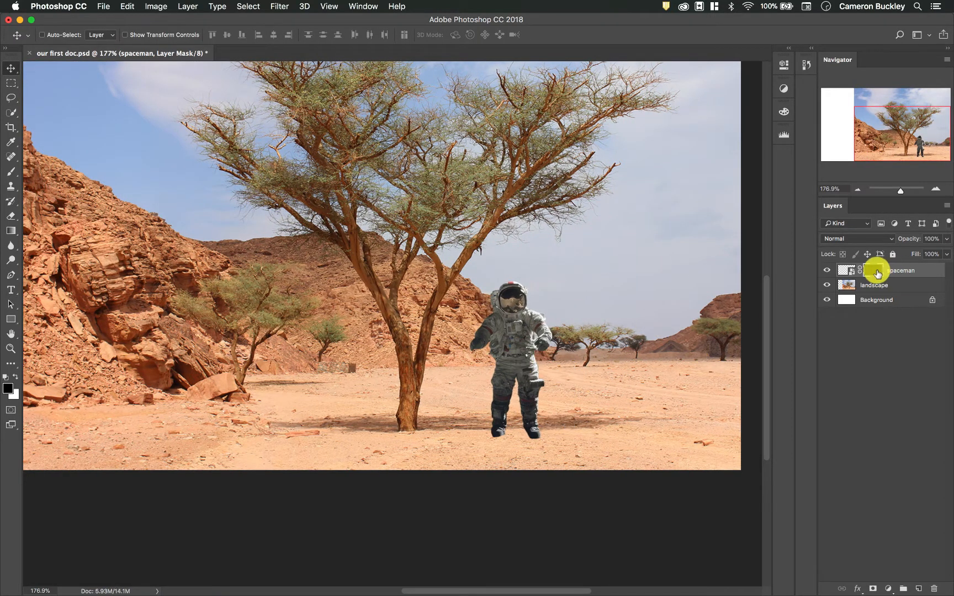
Disable the spaceman layer mask to show the full moon photo, and enable the mask again
click(847, 270)
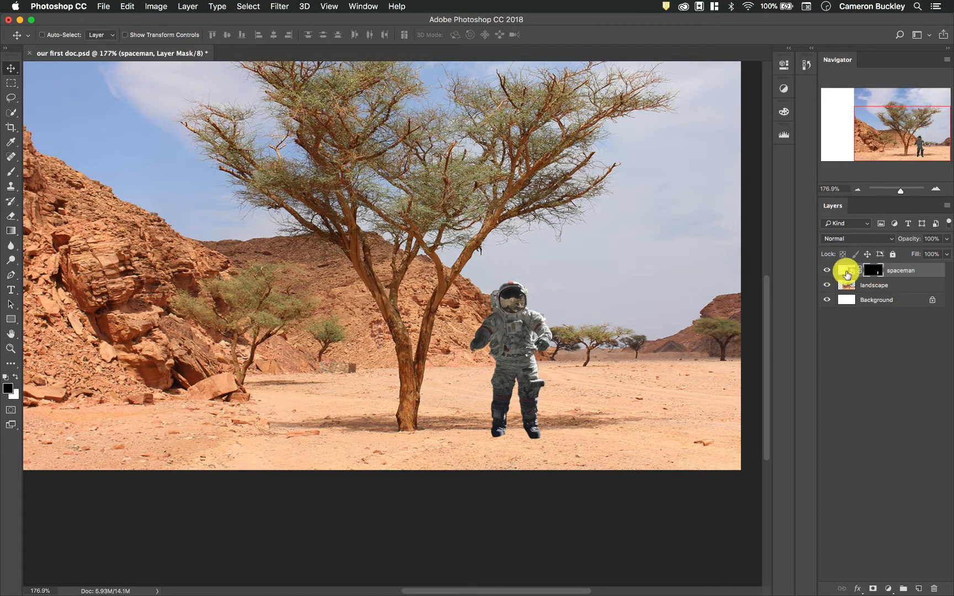
right_click(878, 273)
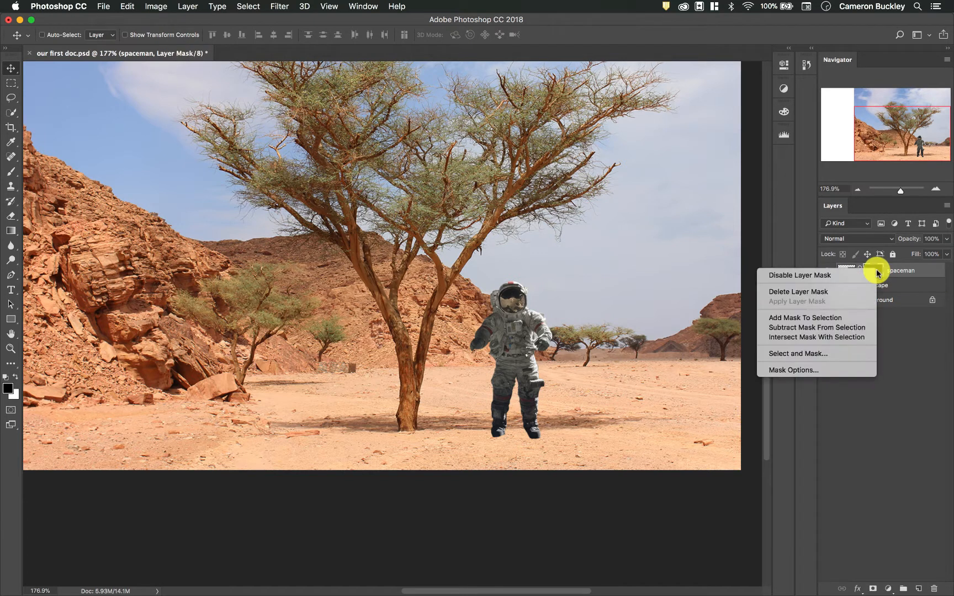
click(826, 276)
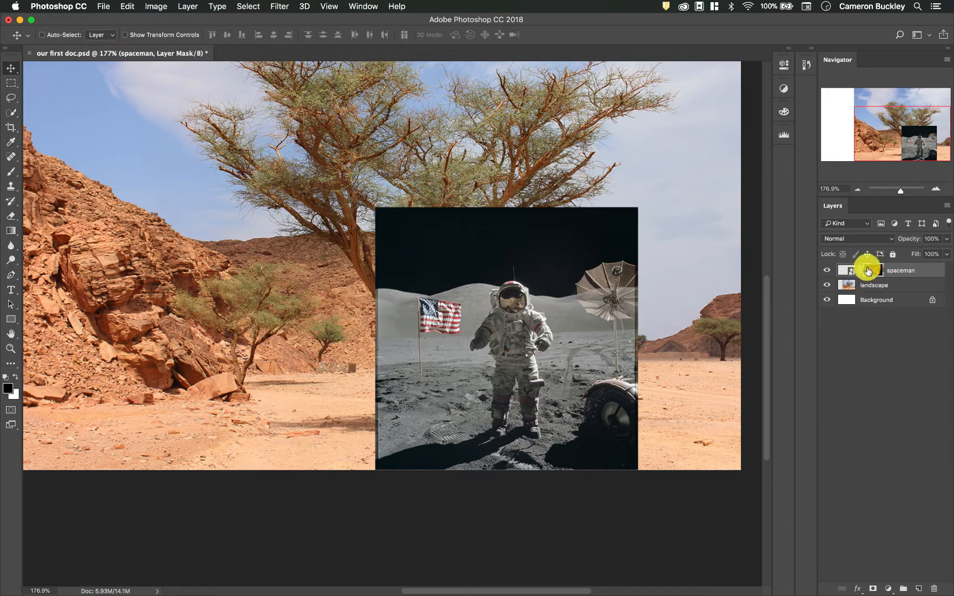
right_click(872, 273)
click(856, 272)
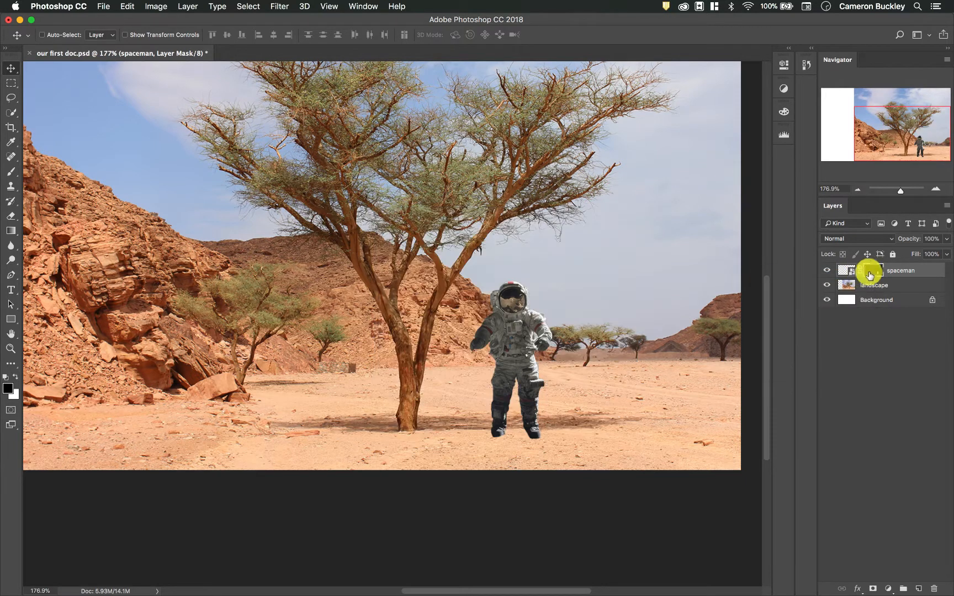
Delete the spaceman layer mask and move the unmasked moon photo up over the large tree
right_click(880, 273)
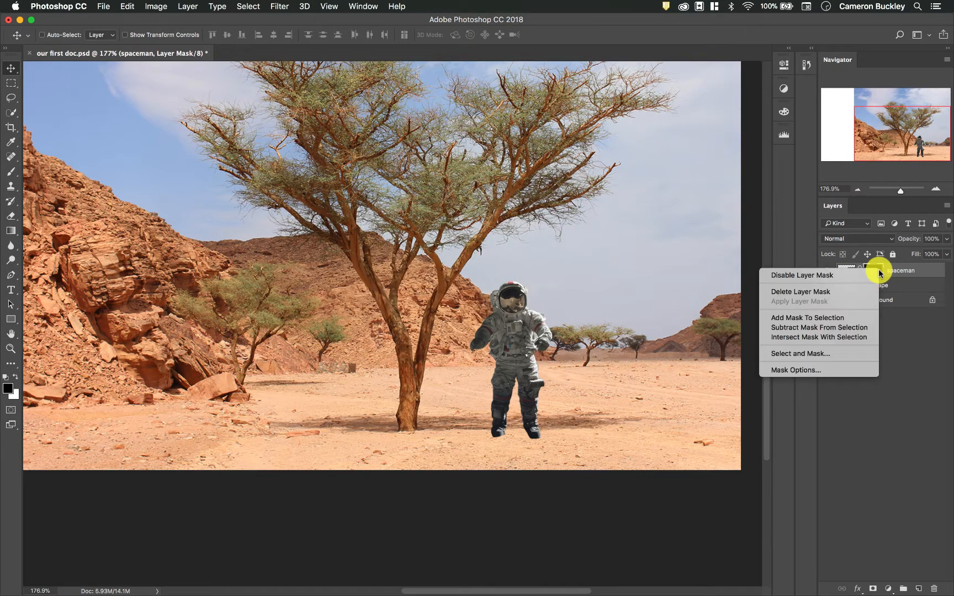
click(833, 291)
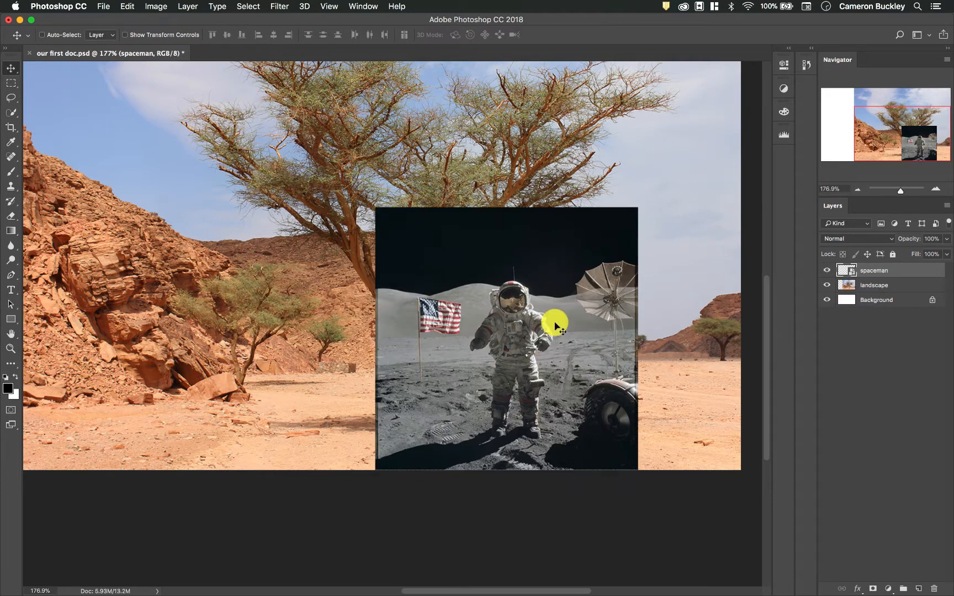
drag(556, 326, 429, 276)
drag(399, 244, 399, 244)
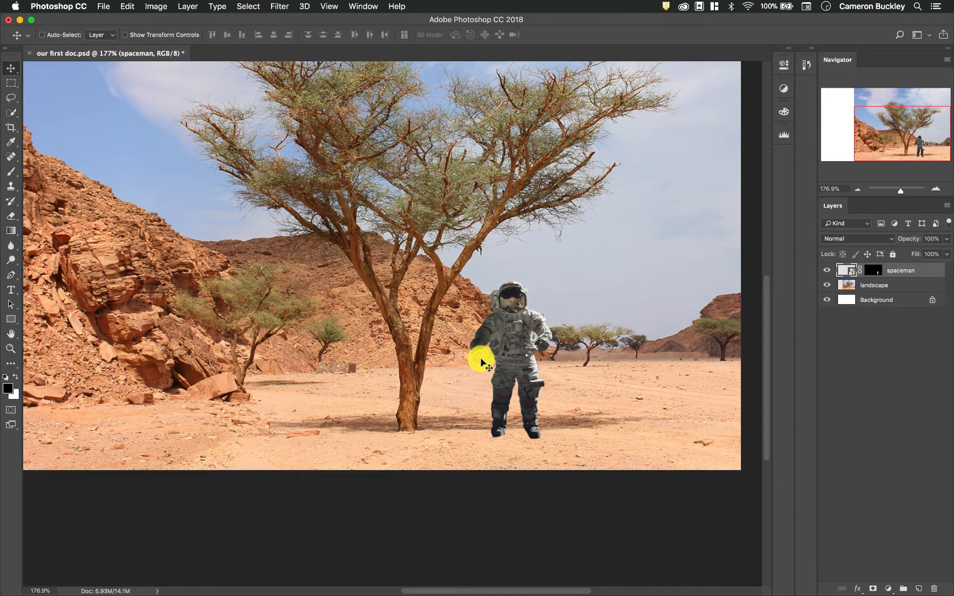
Delete the spaceman layer mask and move the full moon photo in front of the large tree's trunk
drag(537, 348, 558, 364)
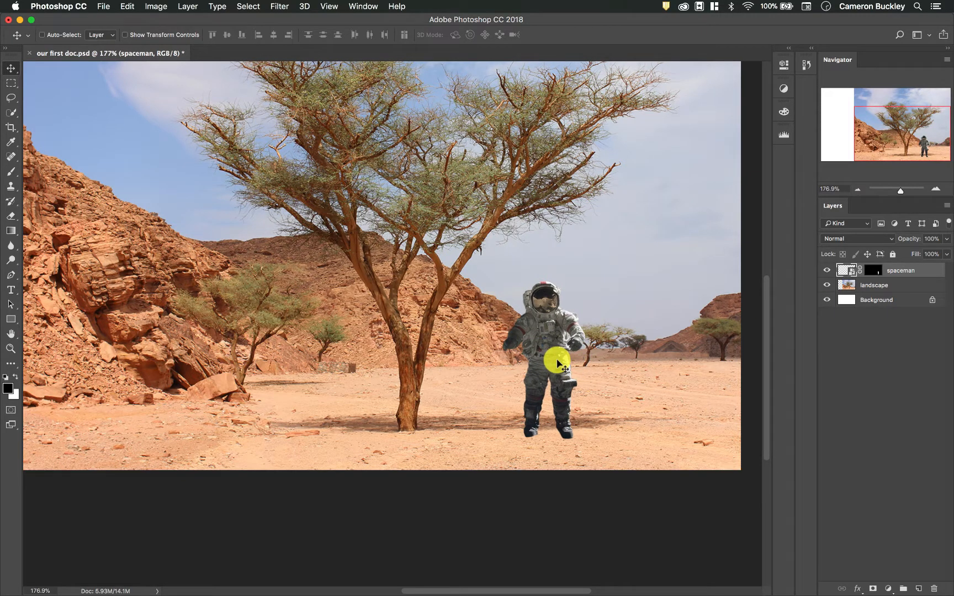
right_click(874, 271)
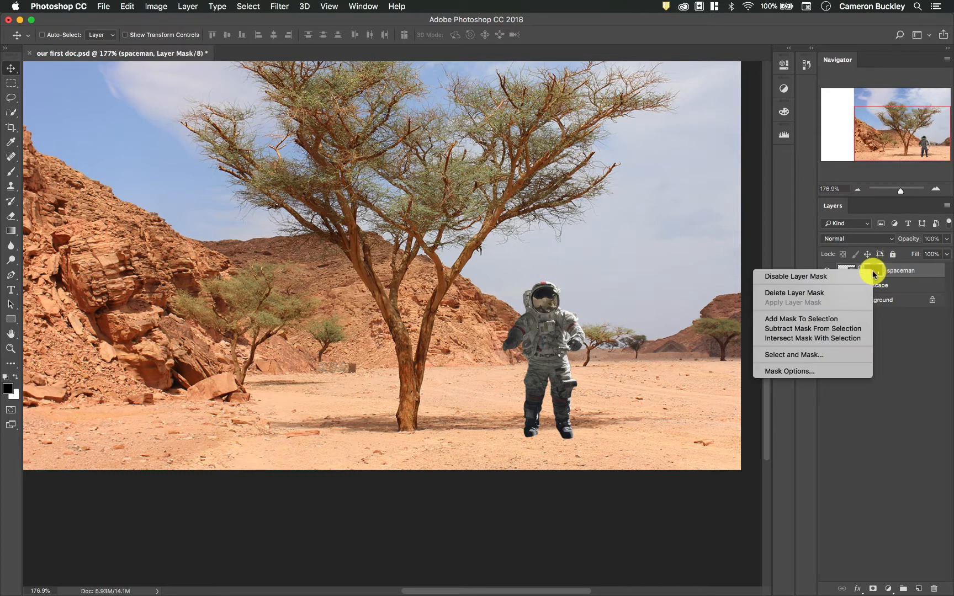
click(854, 293)
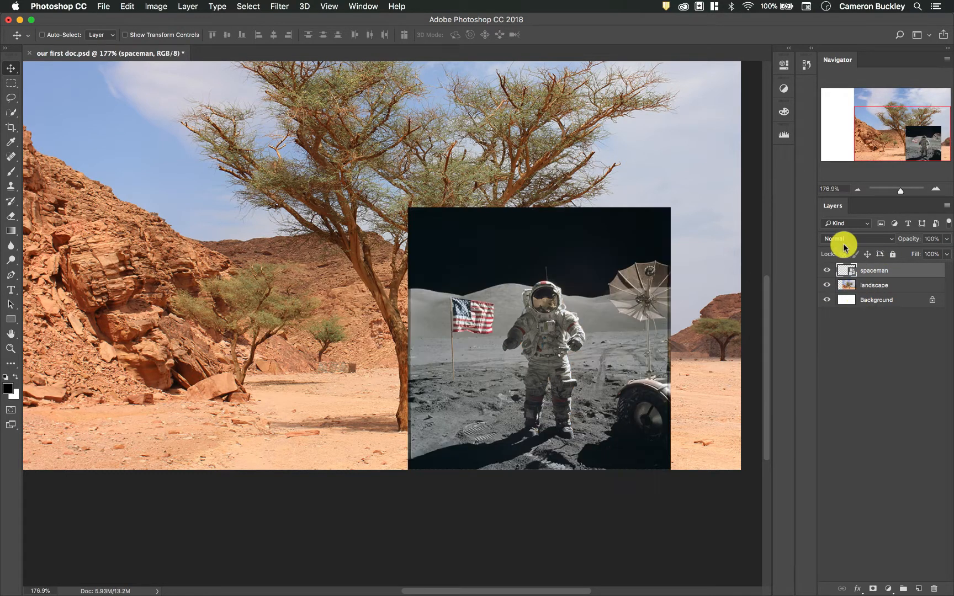
drag(601, 366, 457, 323)
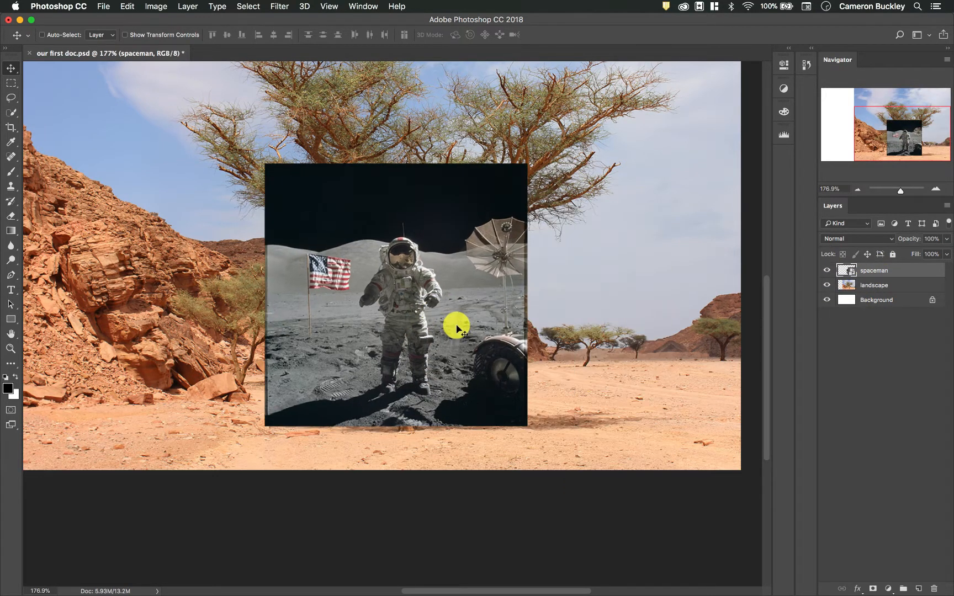
Select the astronaut together with his shadow on the moon photo using the Quick Selection tool
click(10, 116)
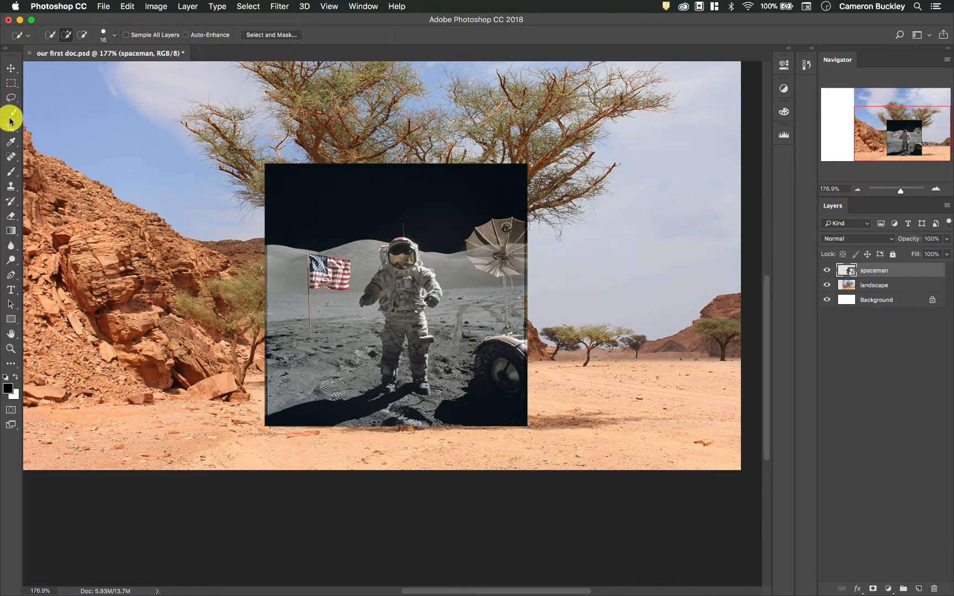
mouse_move(389, 356)
mouse_down()
mouse_move(397, 287)
mouse_move(385, 281)
mouse_move(425, 276)
mouse_move(431, 300)
mouse_move(414, 332)
mouse_move(417, 344)
mouse_move(428, 334)
mouse_move(421, 390)
mouse_move(429, 329)
mouse_move(406, 219)
mouse_move(422, 264)
mouse_move(411, 271)
mouse_move(404, 243)
mouse_up()
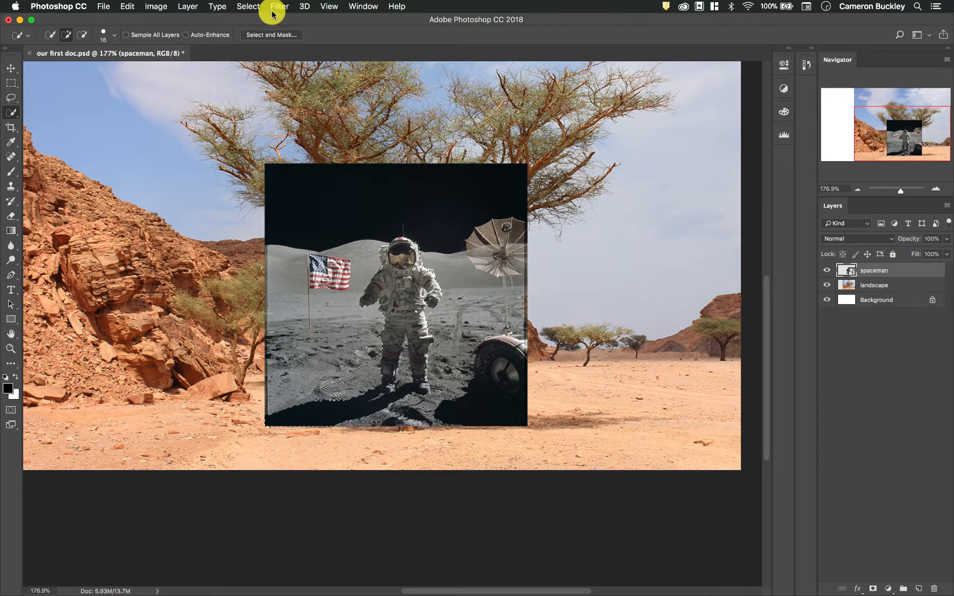
Refine the selection in Select and Mask with Contrast 12% and Shift Edge -15%, and output it as a layer mask
click(270, 35)
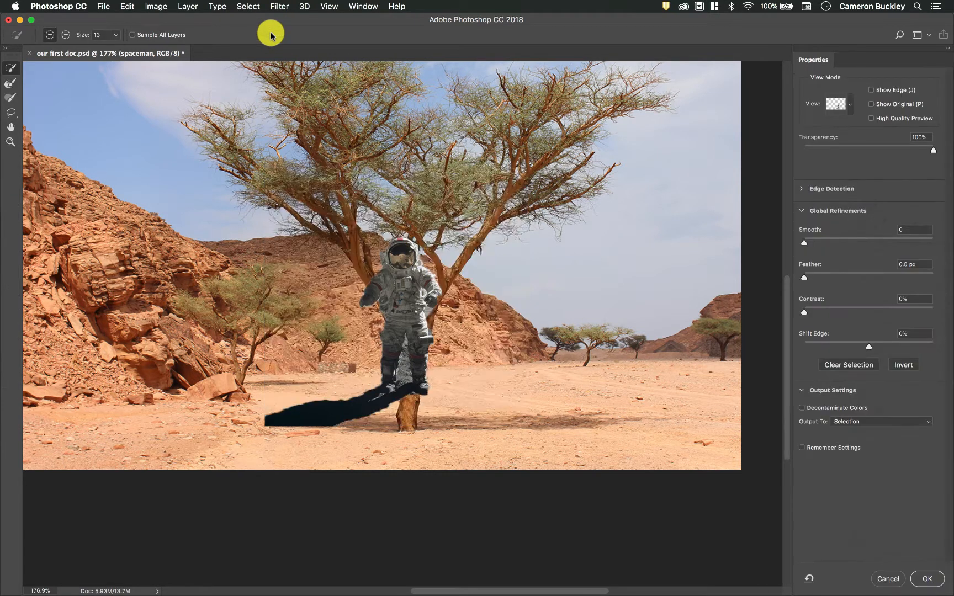
mouse_move(932, 152)
mouse_down()
mouse_move(858, 151)
mouse_move(945, 141)
mouse_up()
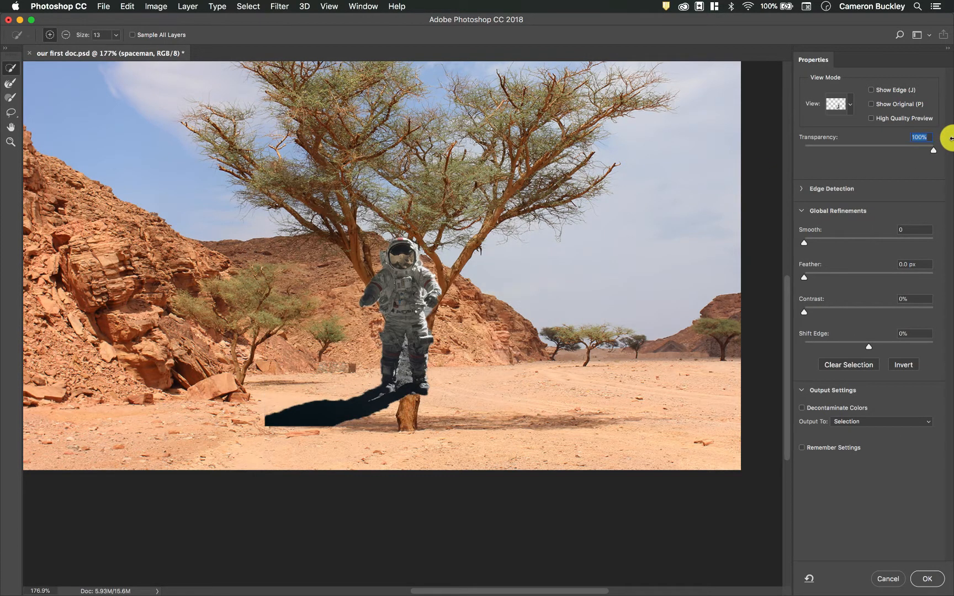
drag(805, 313, 834, 312)
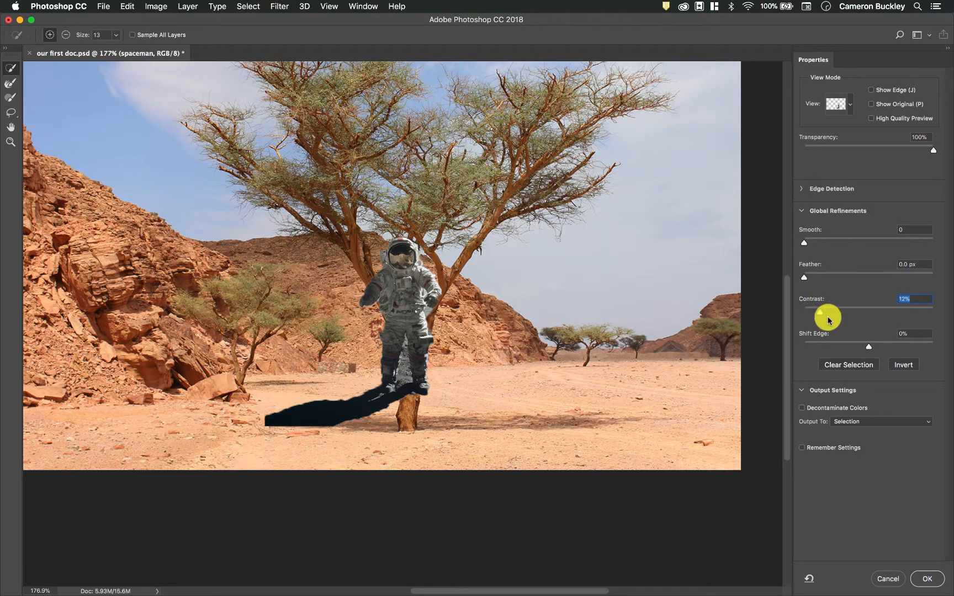
drag(872, 351, 853, 353)
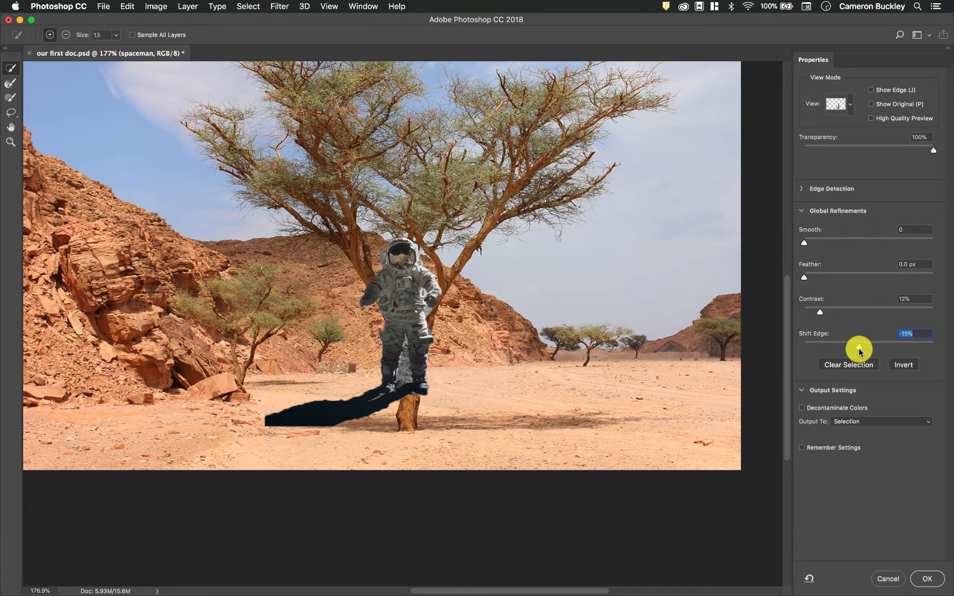
click(854, 424)
click(862, 432)
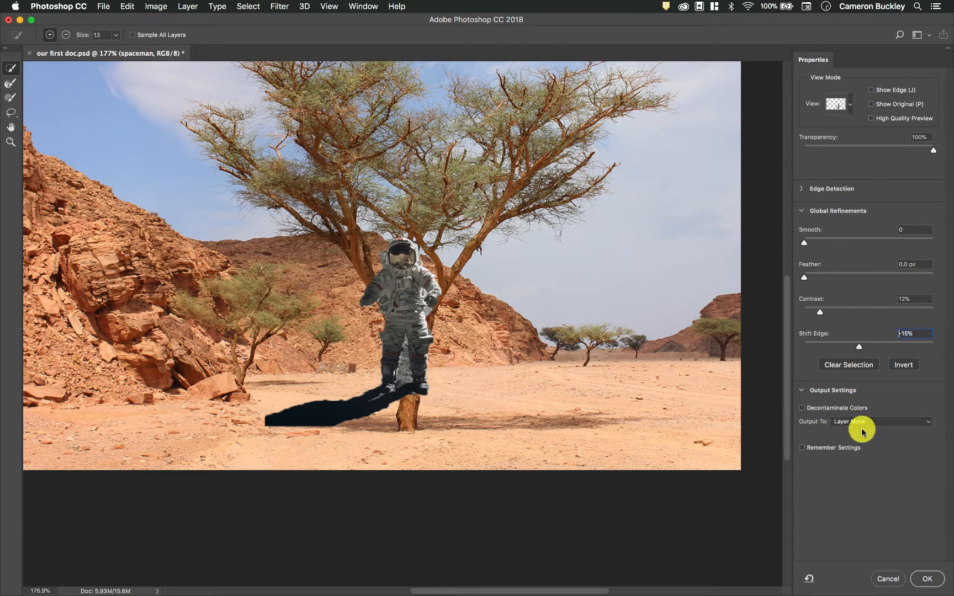
click(926, 579)
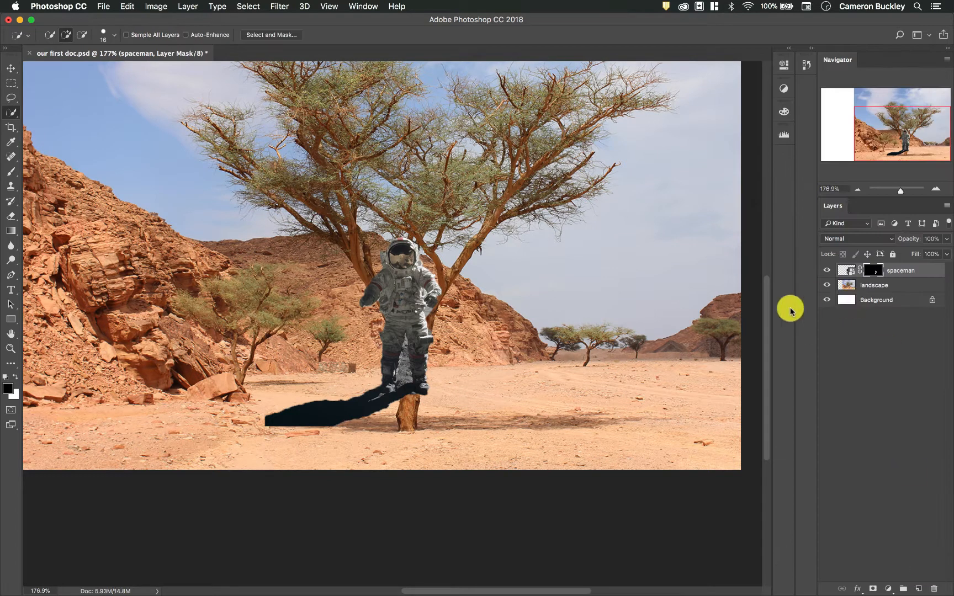